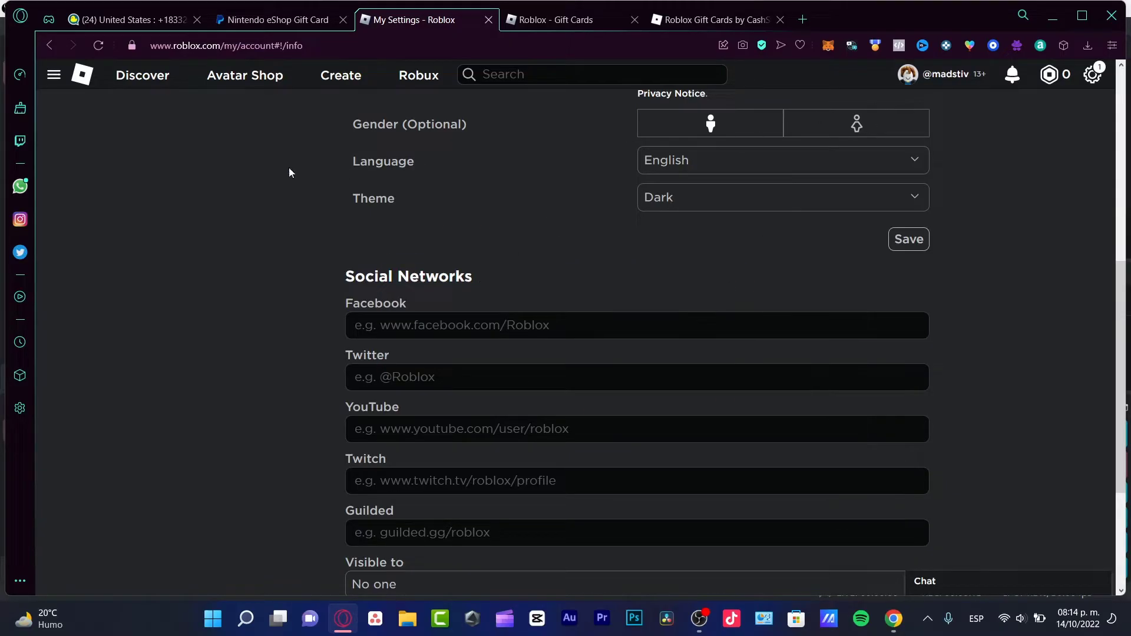
- Open the account's profile page from the top bar, then its gear settings dropdown
{"action": "left_click", "coordinate": [962, 76]}
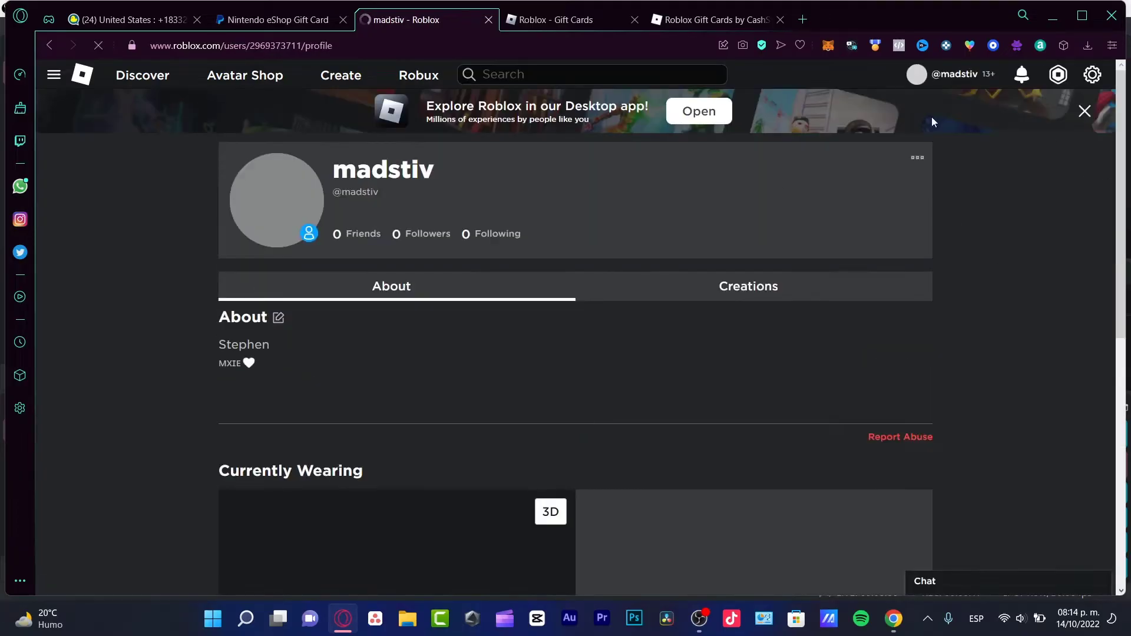
{"action": "left_click", "coordinate": [1092, 74]}
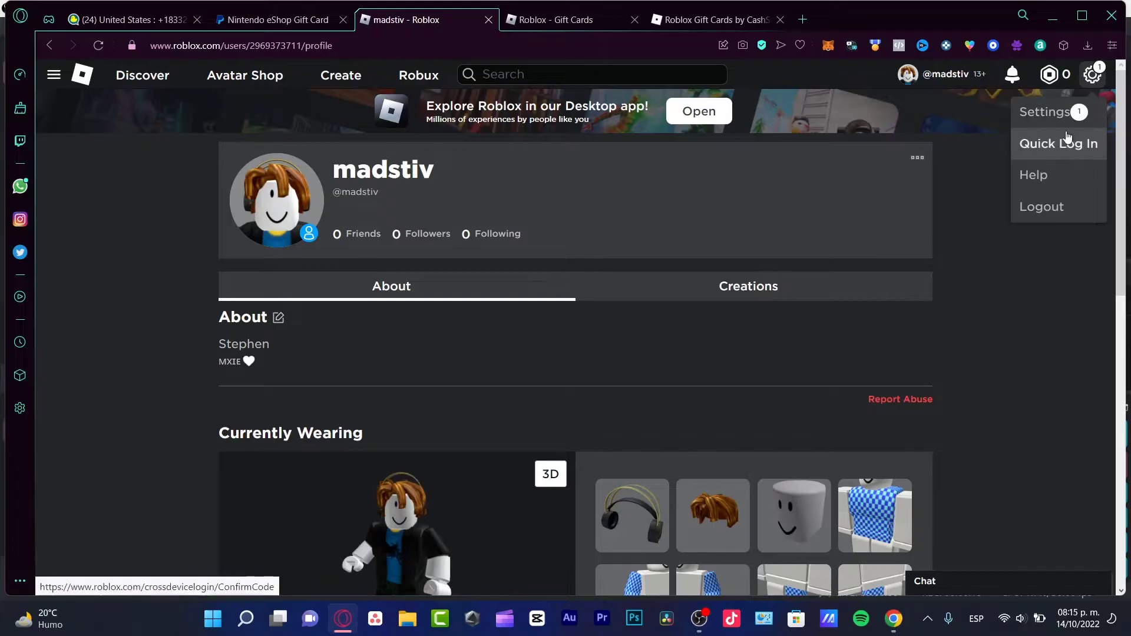
- Go to My Settings and follow the Gift Cards footer link at the bottom
{"action": "left_click", "coordinate": [1058, 113]}
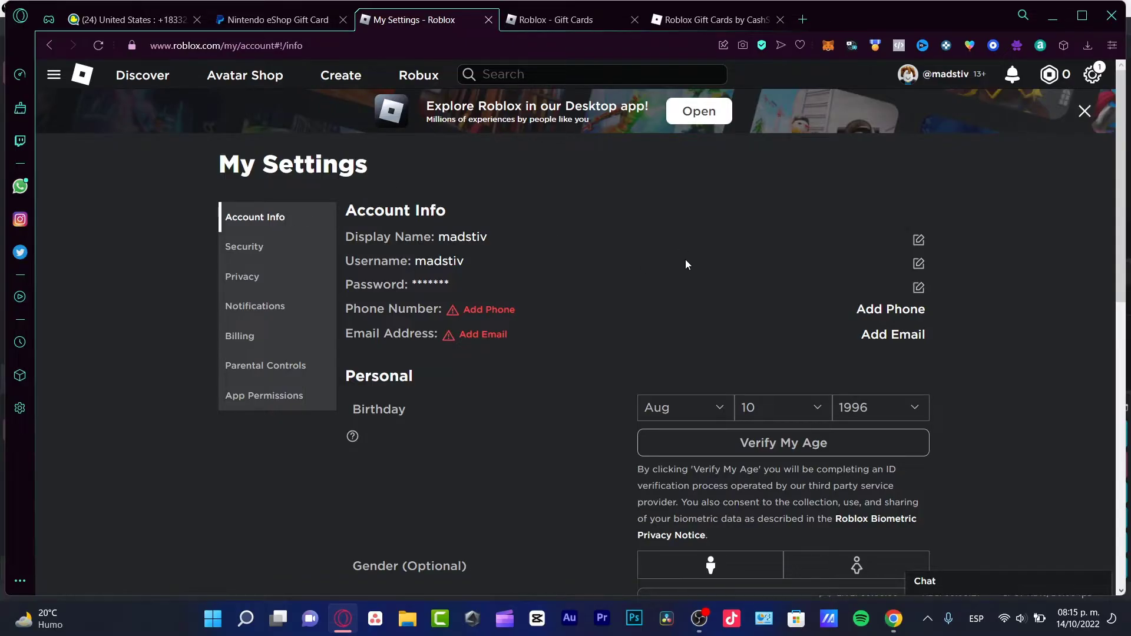
{"action": "scroll", "coordinate": [685, 260], "scroll_direction": "down", "scroll_amount": 6}
{"action": "scroll", "coordinate": [705, 266], "scroll_direction": "up", "scroll_amount": 3}
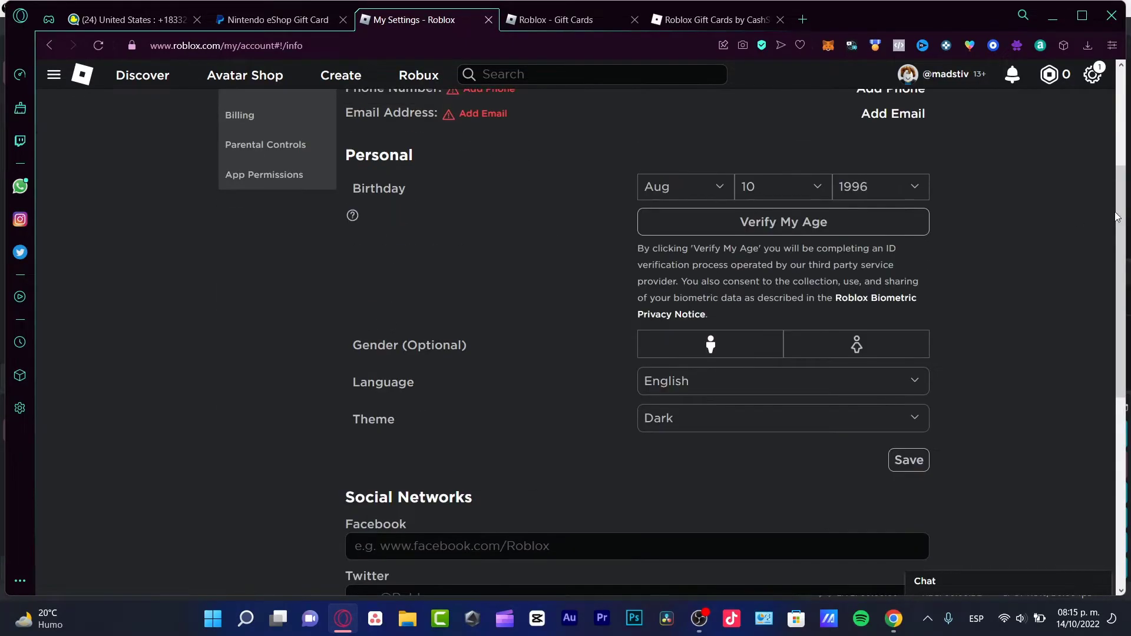
{"action": "scroll", "coordinate": [763, 226], "scroll_direction": "down", "scroll_amount": 3}
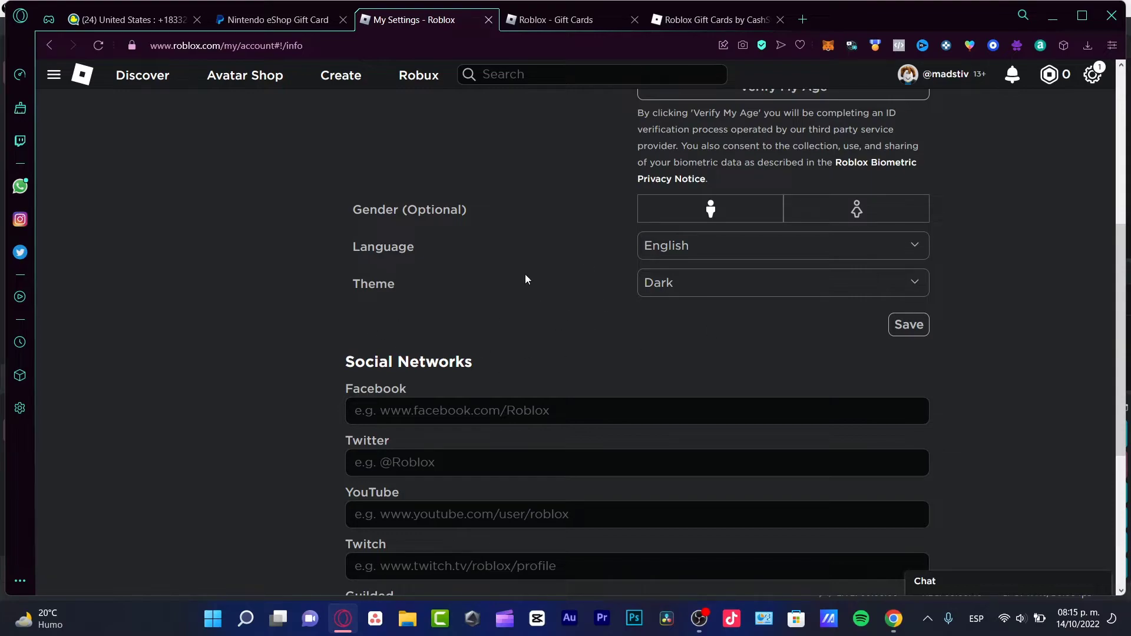
{"action": "scroll", "coordinate": [893, 348], "scroll_direction": "down", "scroll_amount": 5}
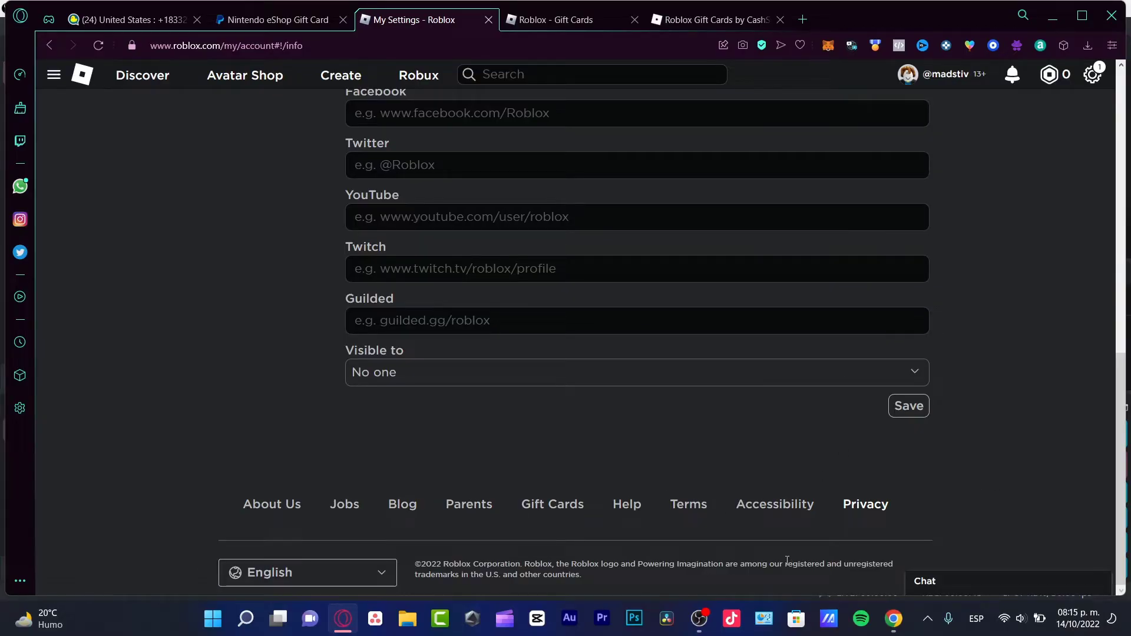
{"action": "left_click", "coordinate": [565, 509]}
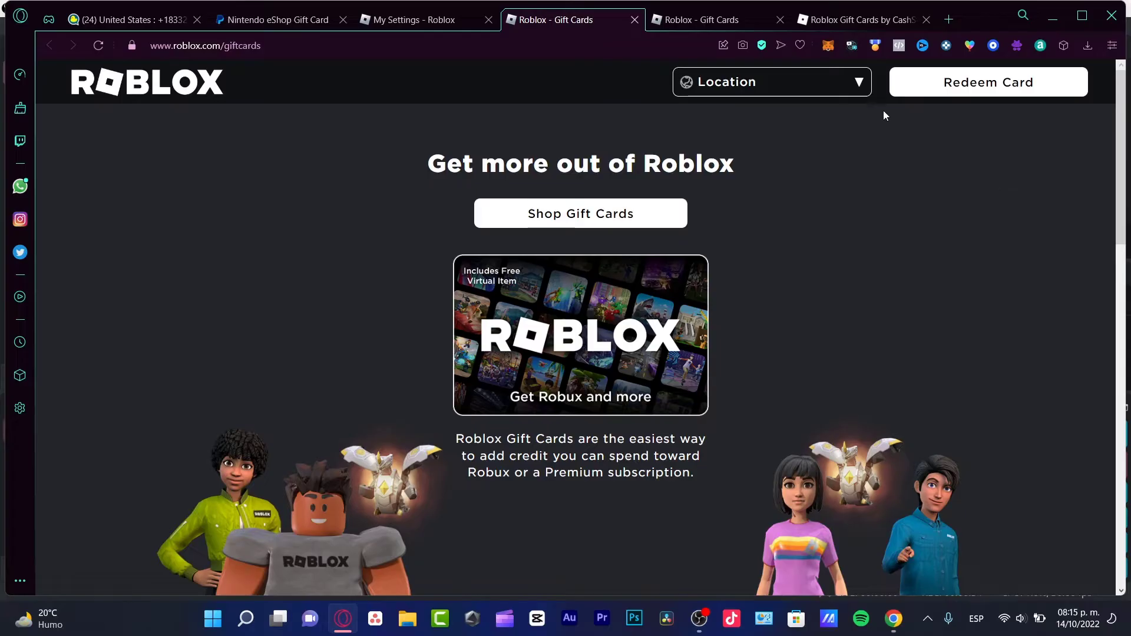
- Pick a country from the Location dropdown on the Gift Cards page
{"action": "left_click", "coordinate": [785, 83]}
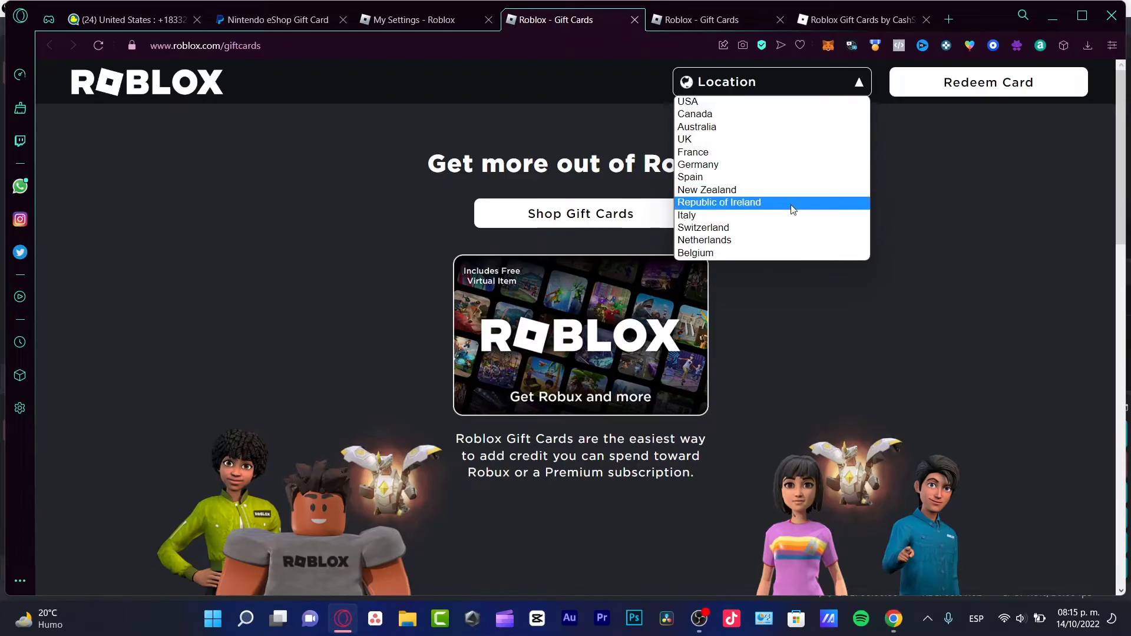
{"action": "left_click", "coordinate": [765, 178]}
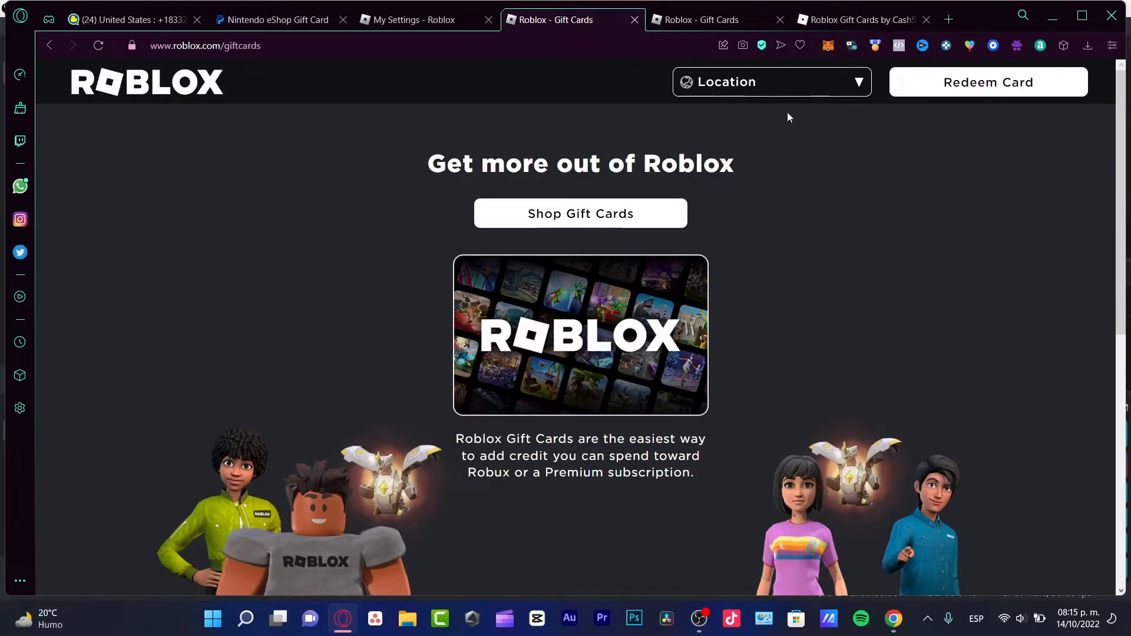
- Start shopping on CashStar with a gift card For Me and continue to card types
{"action": "left_click", "coordinate": [616, 215]}
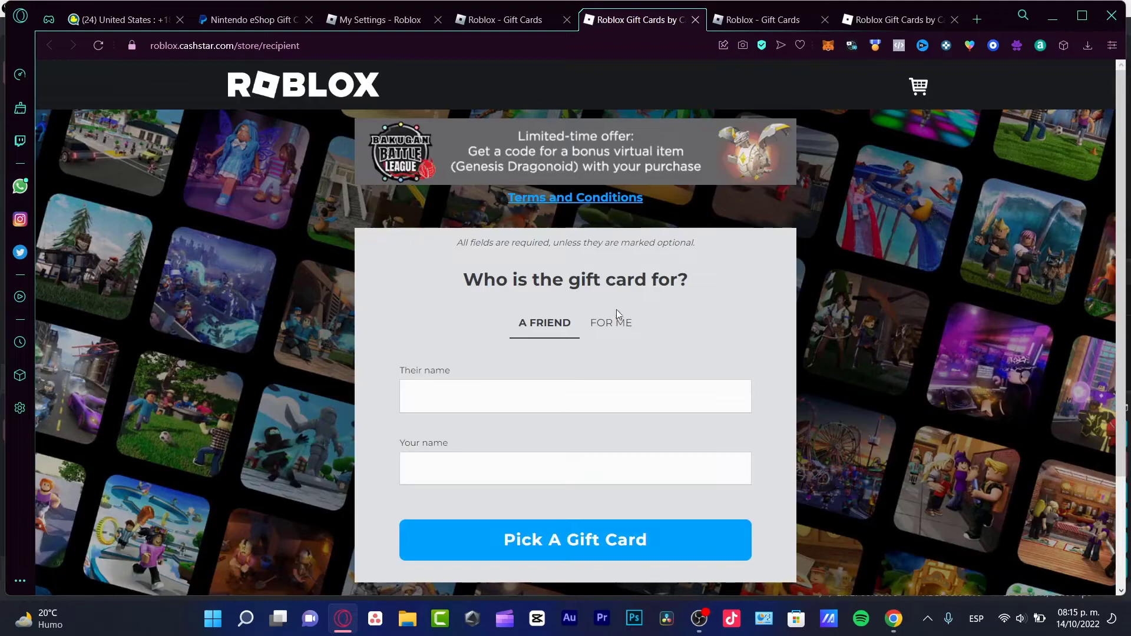
{"action": "left_click", "coordinate": [612, 321]}
{"action": "left_click", "coordinate": [681, 396]}
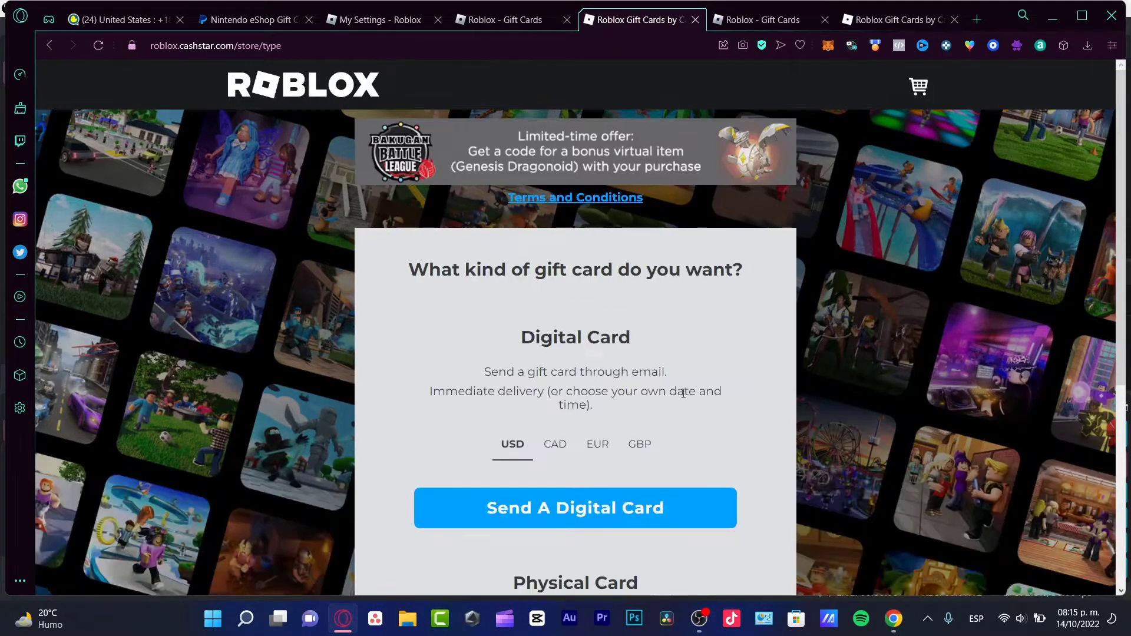
{"action": "scroll", "coordinate": [803, 392], "scroll_direction": "down", "scroll_amount": 3}
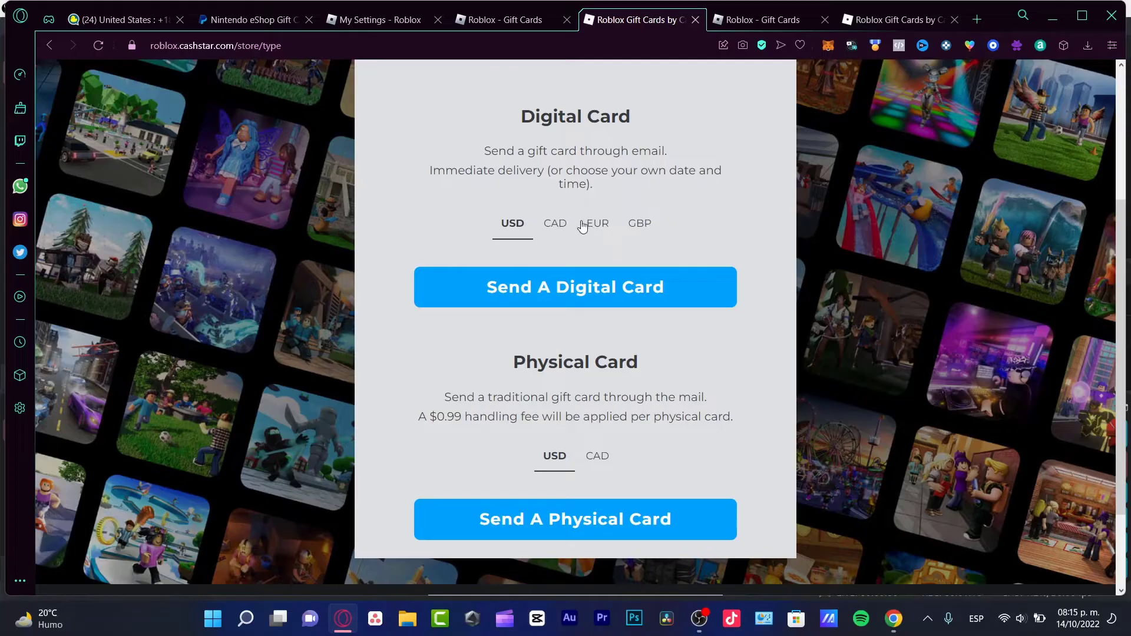
- Try CAD, EUR, then GBP for the digital card, and choose CAD for the physical card
{"action": "left_click", "coordinate": [501, 236]}
{"action": "left_click", "coordinate": [555, 224]}
{"action": "left_click", "coordinate": [597, 223]}
{"action": "left_click", "coordinate": [645, 230]}
{"action": "left_click", "coordinate": [598, 457]}
{"action": "scroll", "coordinate": [741, 429], "scroll_direction": "down", "scroll_amount": 2}
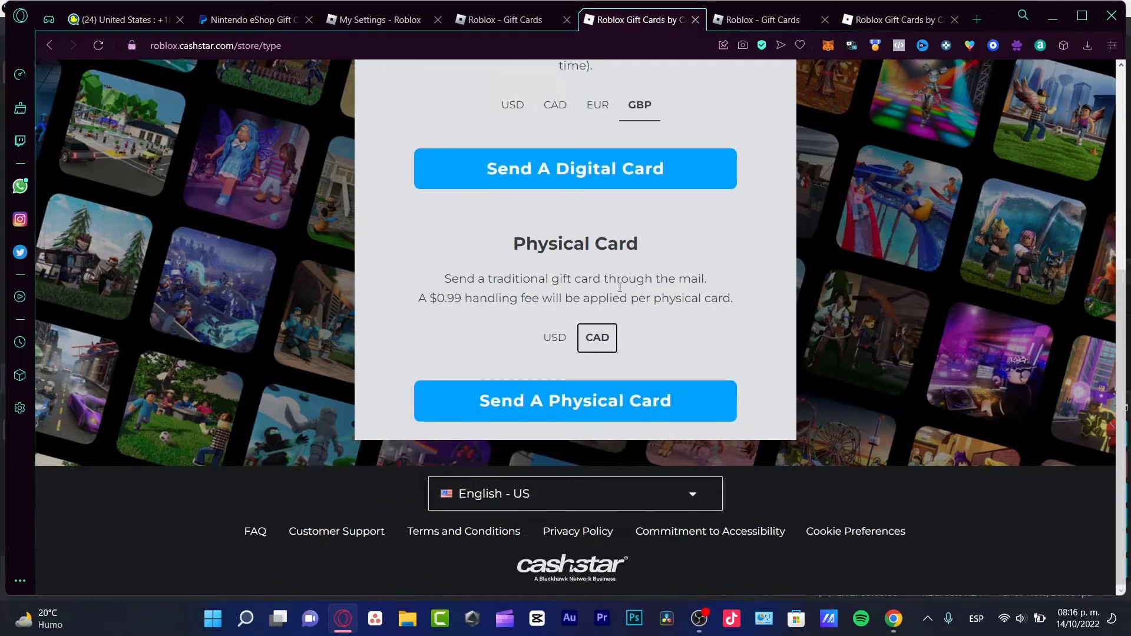
- Switch between the browser tabs, ending on the Roblox Gift Cards tab
{"action": "left_click", "coordinate": [518, 19]}
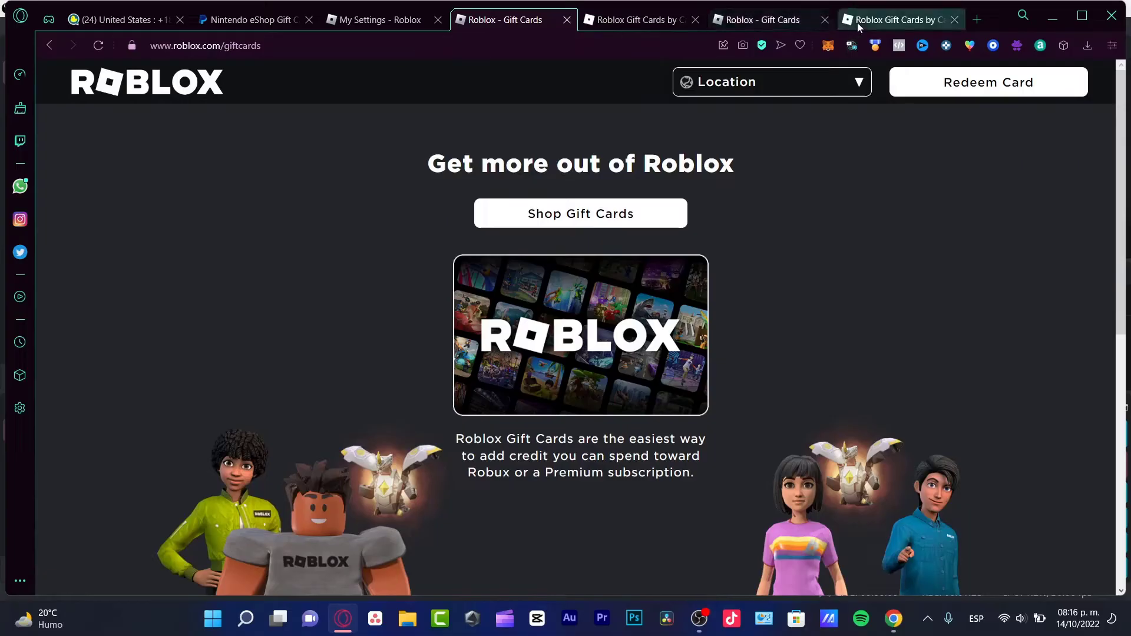
{"action": "left_click", "coordinate": [416, 23]}
{"action": "left_click", "coordinate": [607, 24]}
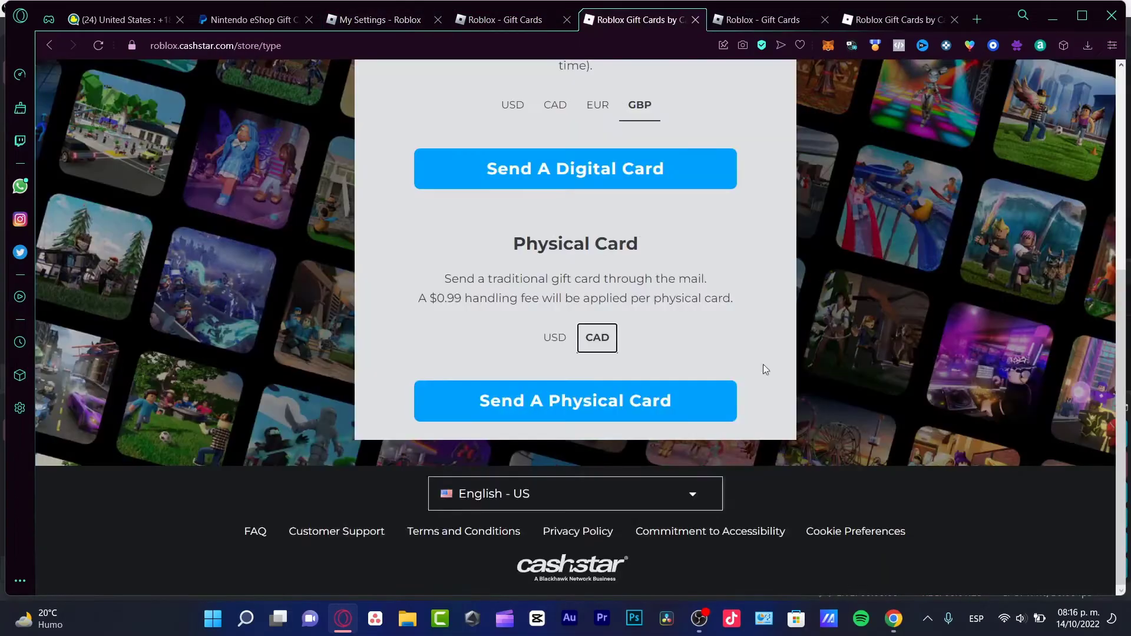
{"action": "left_click", "coordinate": [498, 21]}
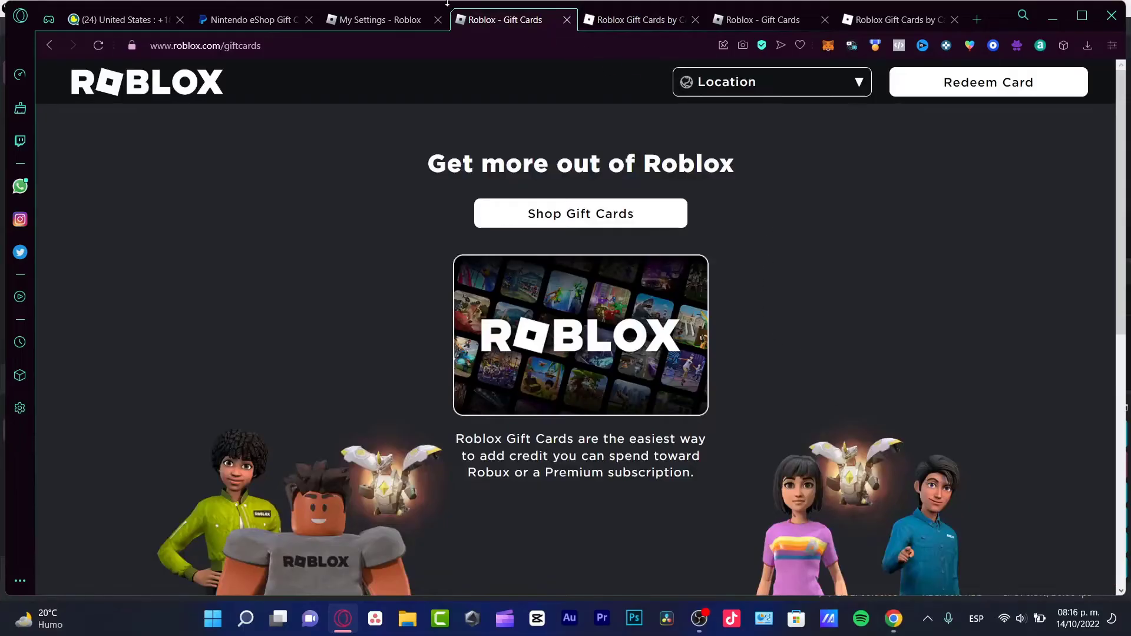
- Browse the Avatar Shop catalog from the settings tab and reopen the account settings menu
{"action": "left_click", "coordinate": [391, 20]}
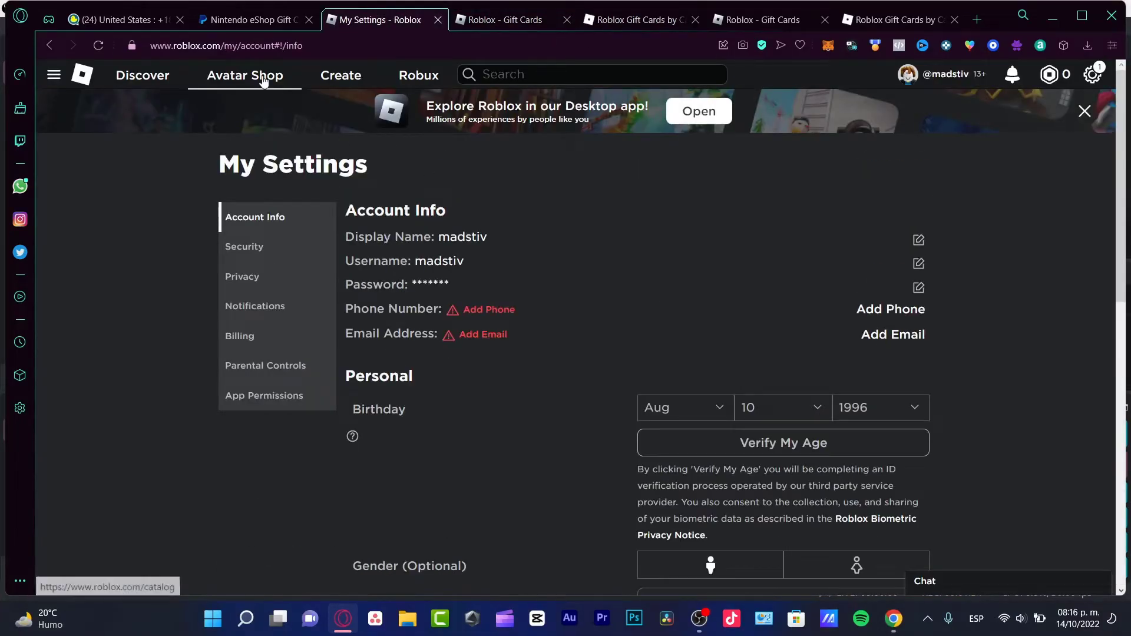
{"action": "left_click", "coordinate": [253, 78]}
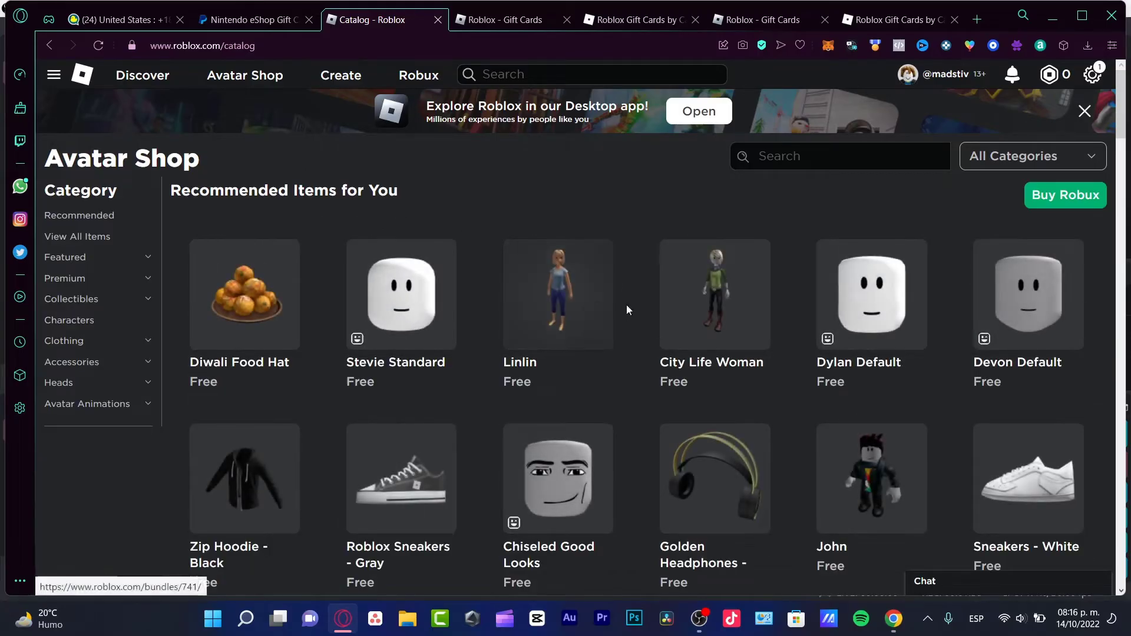
{"action": "scroll", "coordinate": [973, 377], "scroll_direction": "down", "scroll_amount": 15}
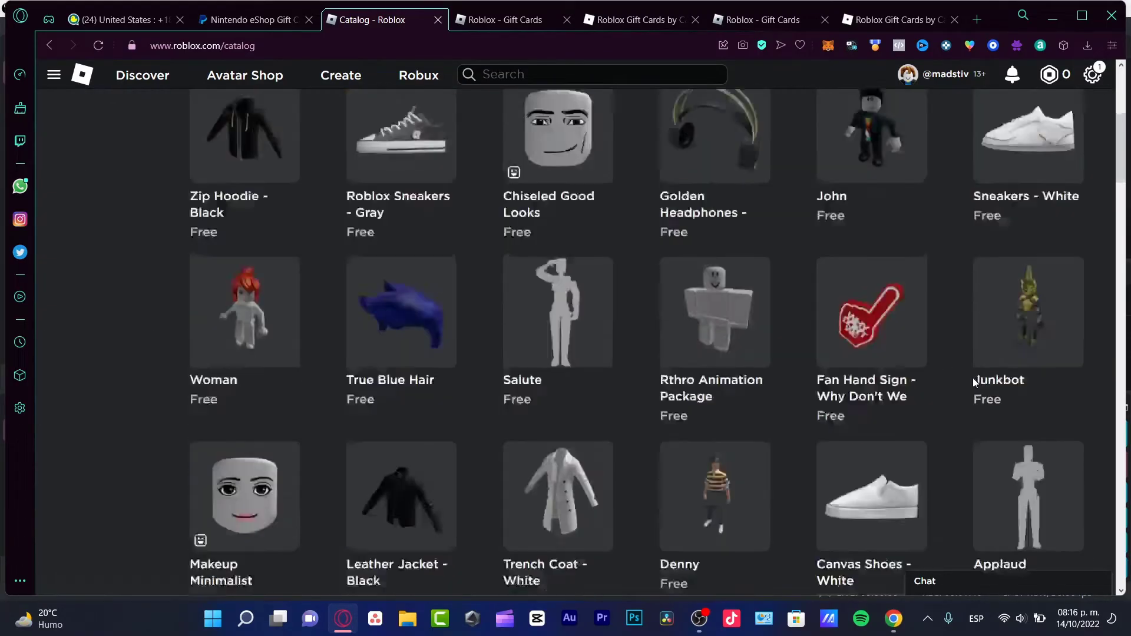
{"action": "scroll", "coordinate": [973, 379], "scroll_direction": "down", "scroll_amount": 10}
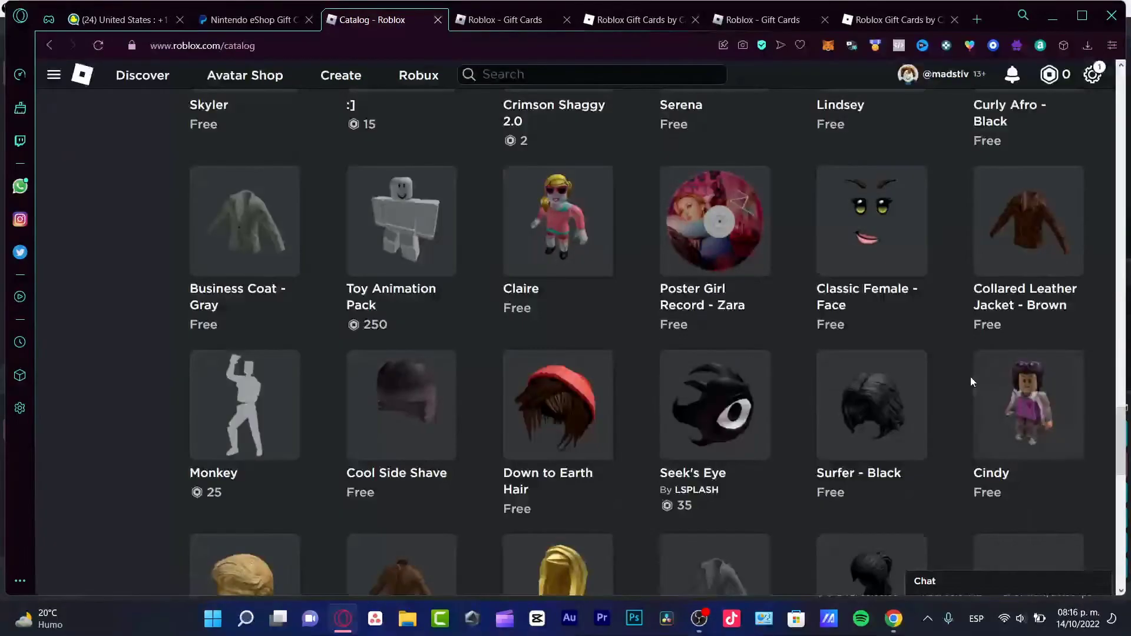
{"action": "scroll", "coordinate": [970, 377], "scroll_direction": "down", "scroll_amount": 5}
{"action": "scroll", "coordinate": [970, 377], "scroll_direction": "up", "scroll_amount": 3}
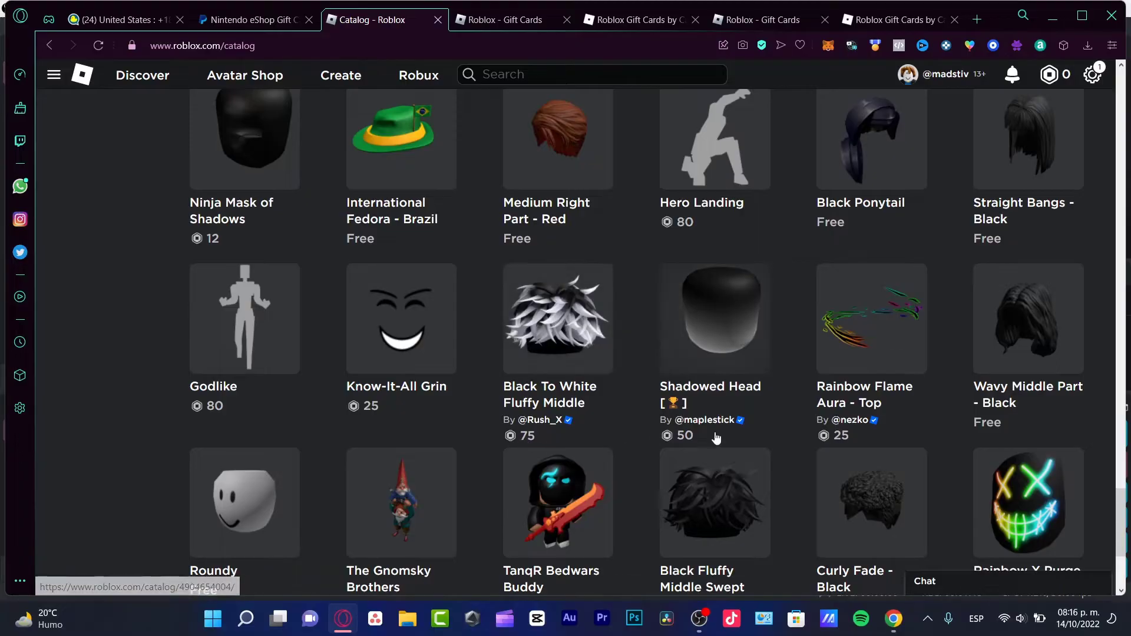
{"action": "scroll", "coordinate": [856, 441], "scroll_direction": "down", "scroll_amount": 3}
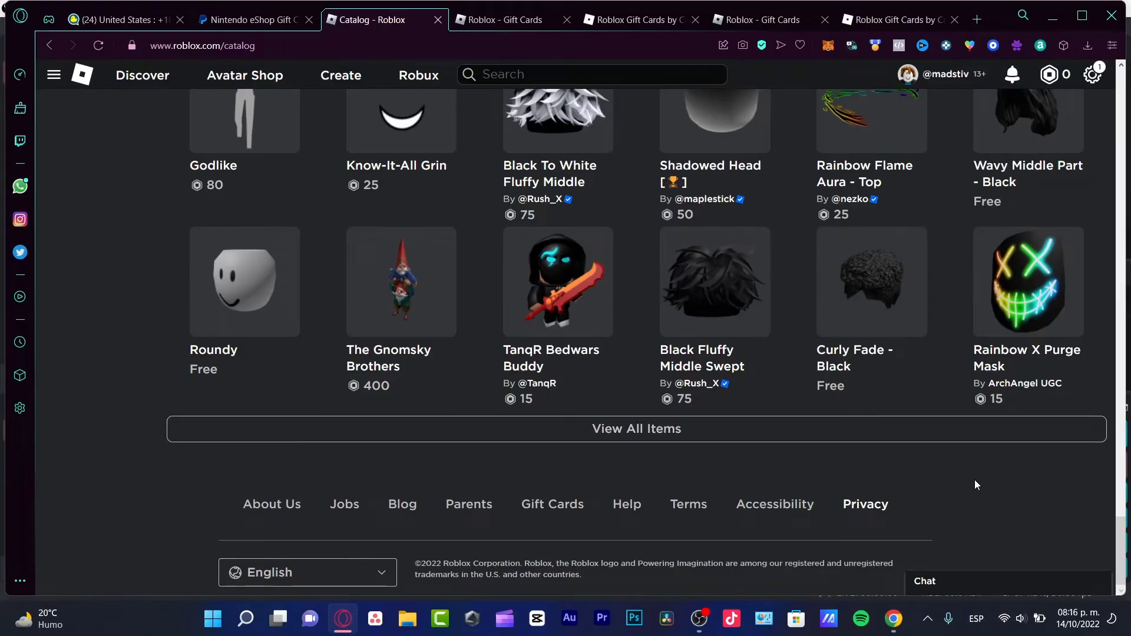
{"action": "left_click", "coordinate": [1094, 76]}
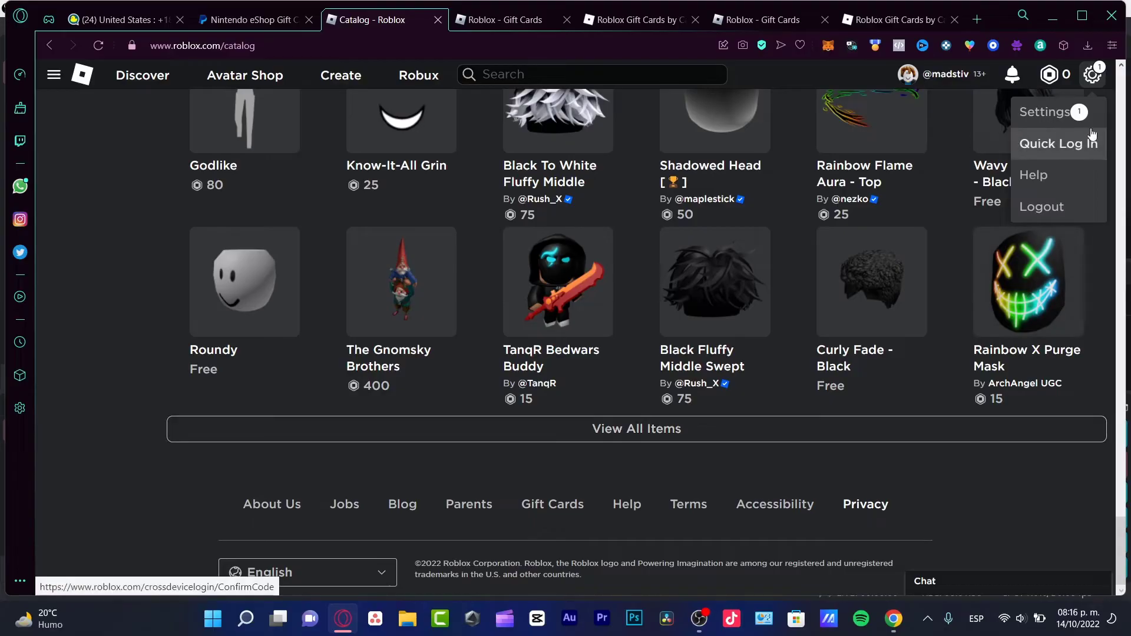
- Back on the Roblox Gift Cards tab, set the store location to Canada
{"action": "left_click", "coordinate": [881, 27]}
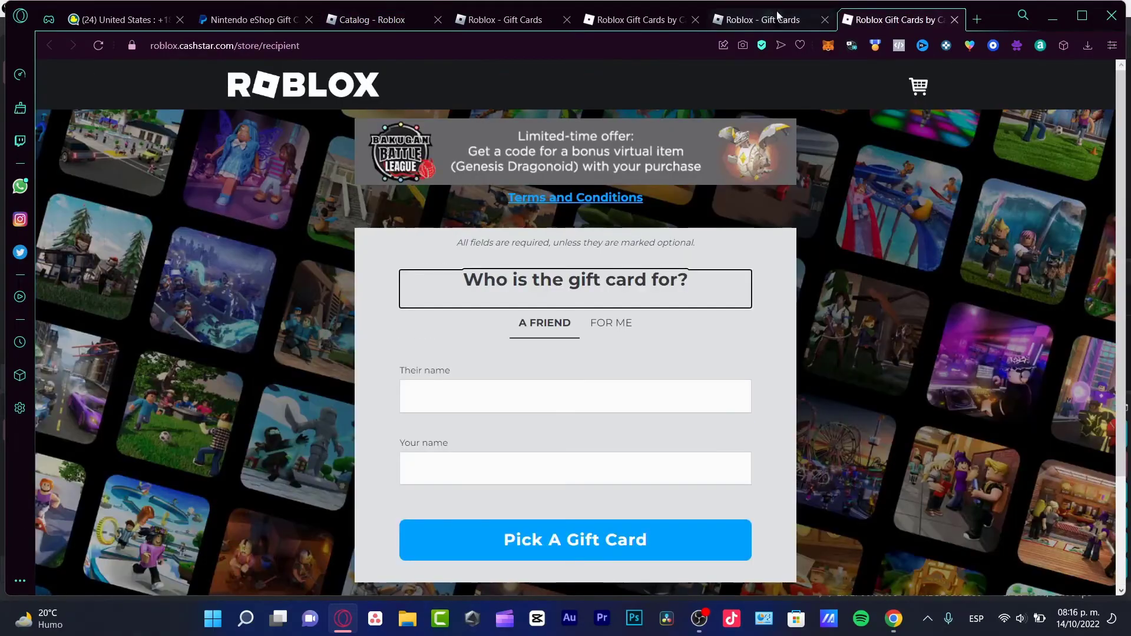
{"action": "left_click", "coordinate": [743, 20]}
{"action": "left_click", "coordinate": [758, 85]}
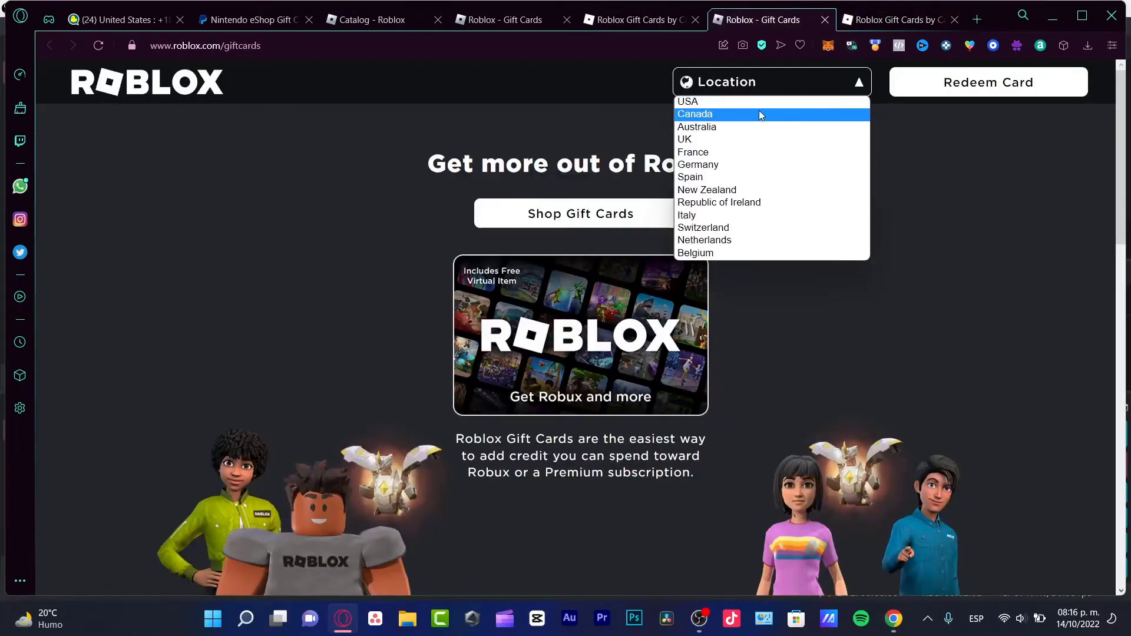
{"action": "left_click", "coordinate": [764, 116]}
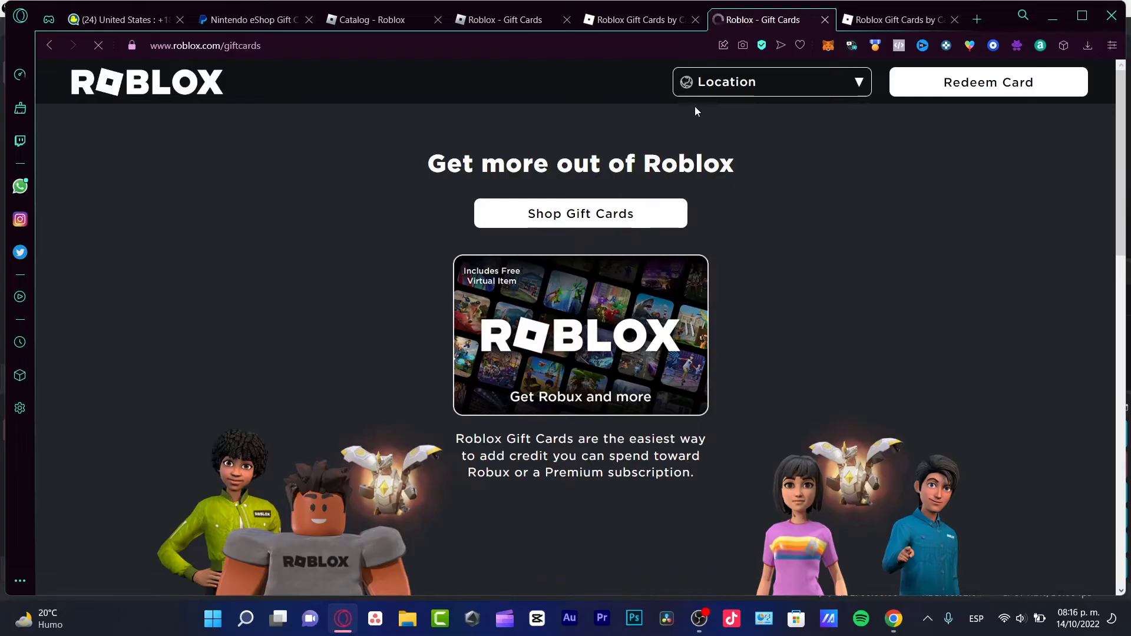
- Start a CashStar gift card, choose EUR for a digital card, and continue to the amount page
{"action": "left_click", "coordinate": [577, 215]}
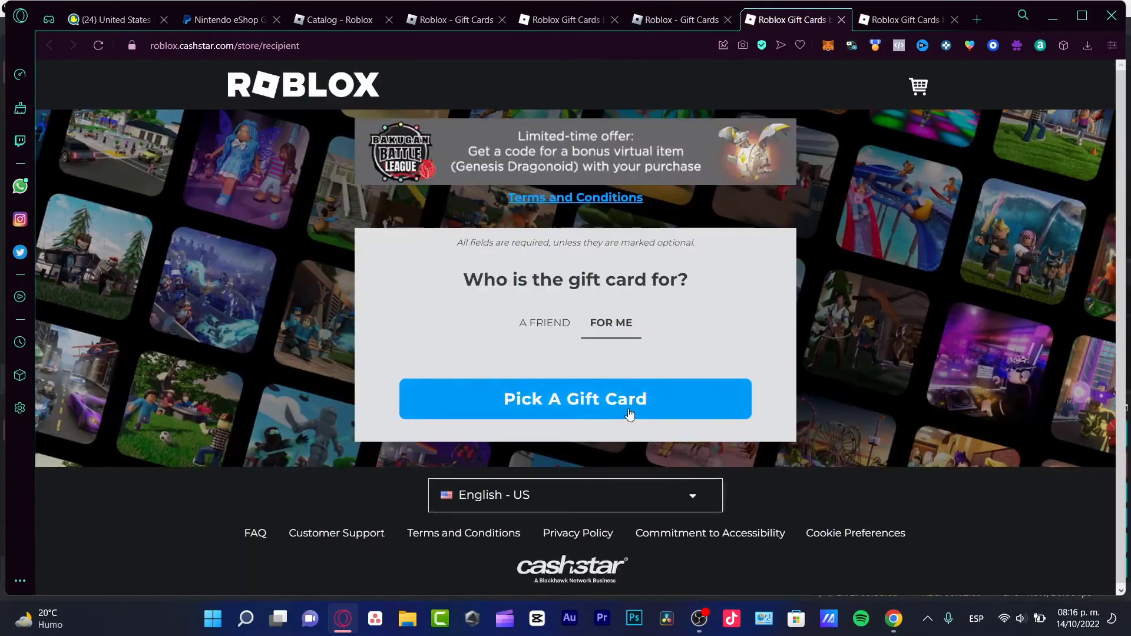
{"action": "left_click", "coordinate": [629, 414]}
{"action": "scroll", "coordinate": [710, 351], "scroll_direction": "down", "scroll_amount": 3}
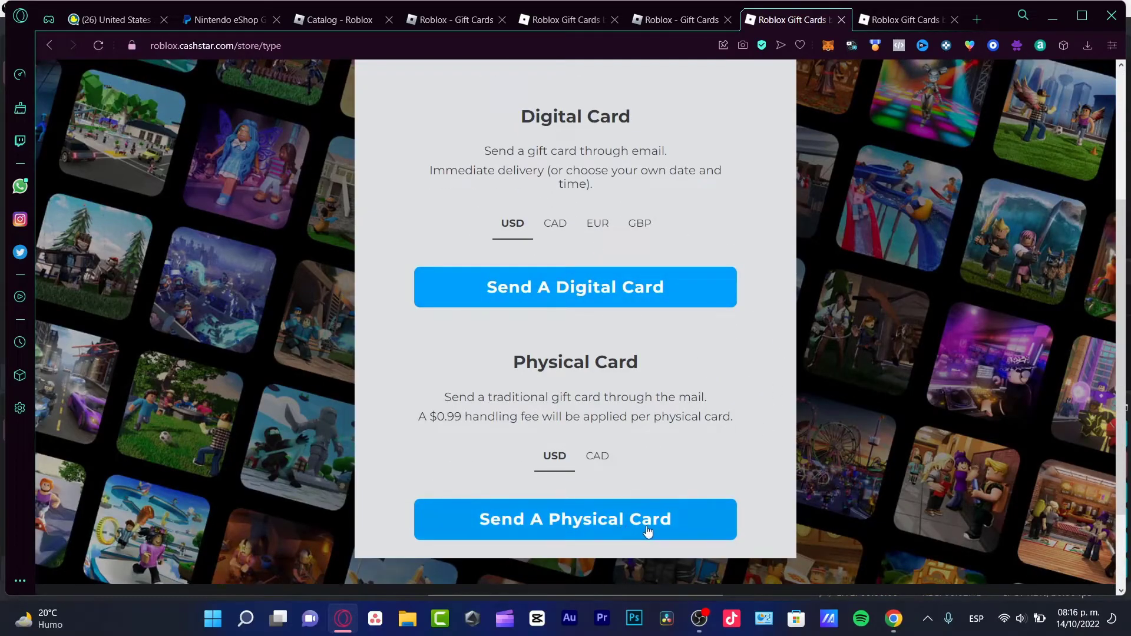
{"action": "left_click", "coordinate": [640, 223]}
{"action": "left_click", "coordinate": [597, 223]}
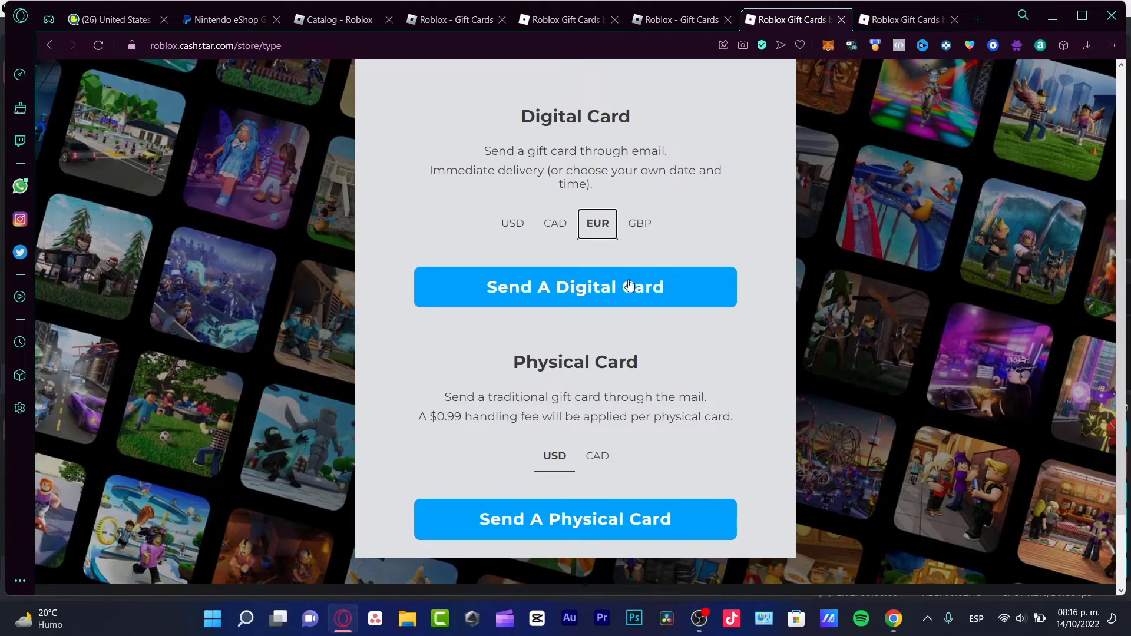
{"action": "left_click", "coordinate": [576, 287]}
{"action": "scroll", "coordinate": [887, 314], "scroll_direction": "down", "scroll_amount": 3}
- Change the 25-credit card's currency from EUR to USD in the currency list
{"action": "left_click", "coordinate": [725, 436]}
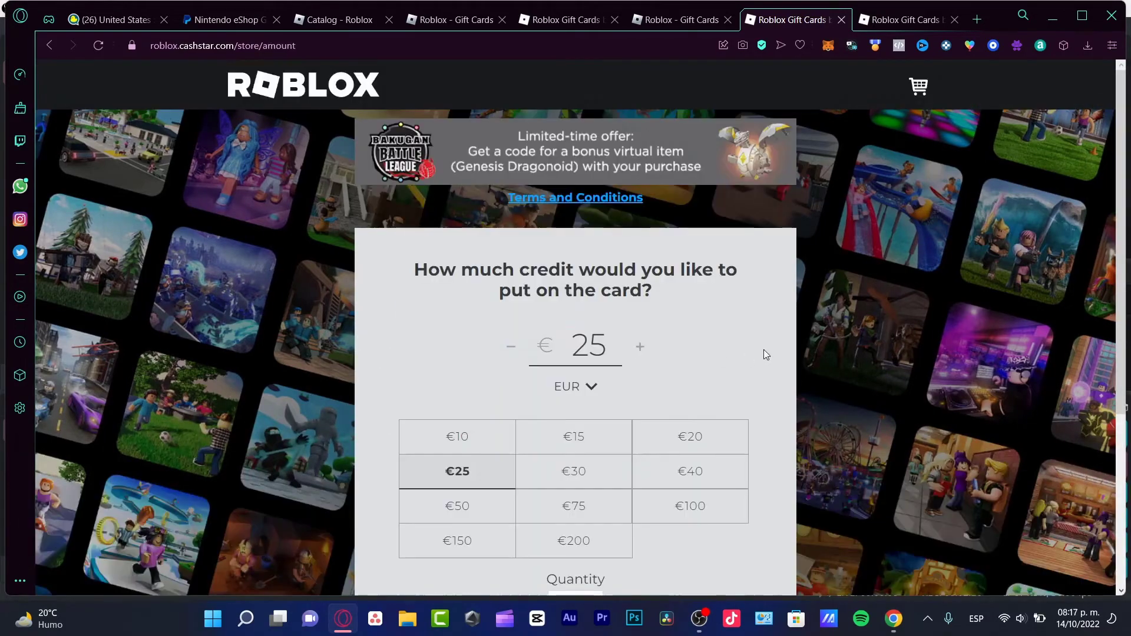
{"action": "left_click", "coordinate": [582, 393]}
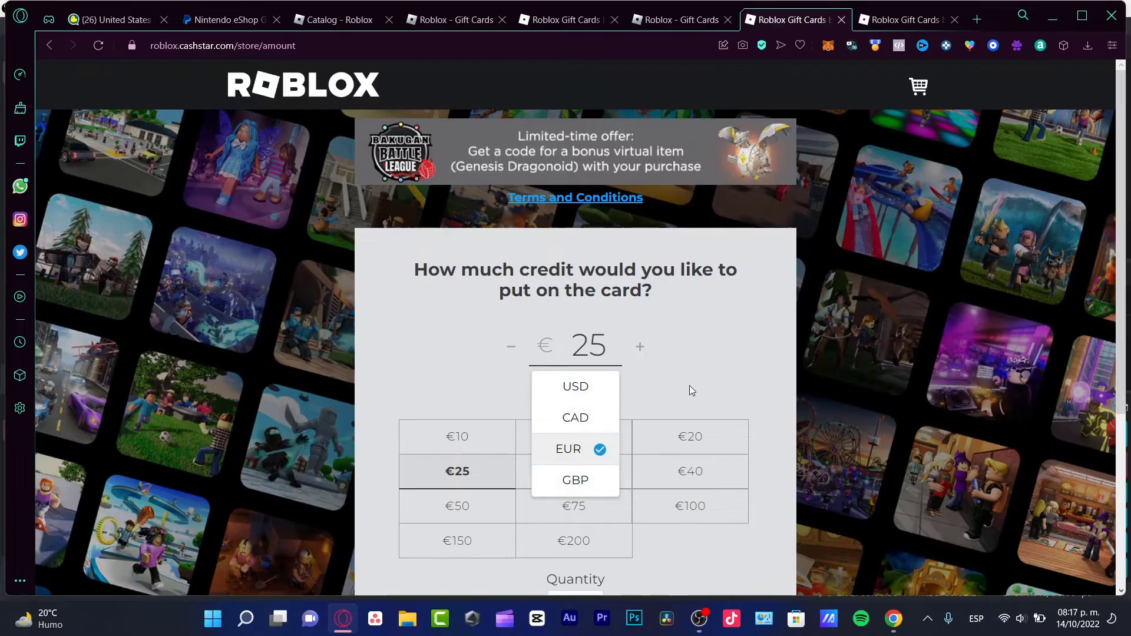
{"action": "scroll", "coordinate": [690, 387], "scroll_direction": "down", "scroll_amount": 4}
{"action": "scroll", "coordinate": [690, 386], "scroll_direction": "up", "scroll_amount": 3}
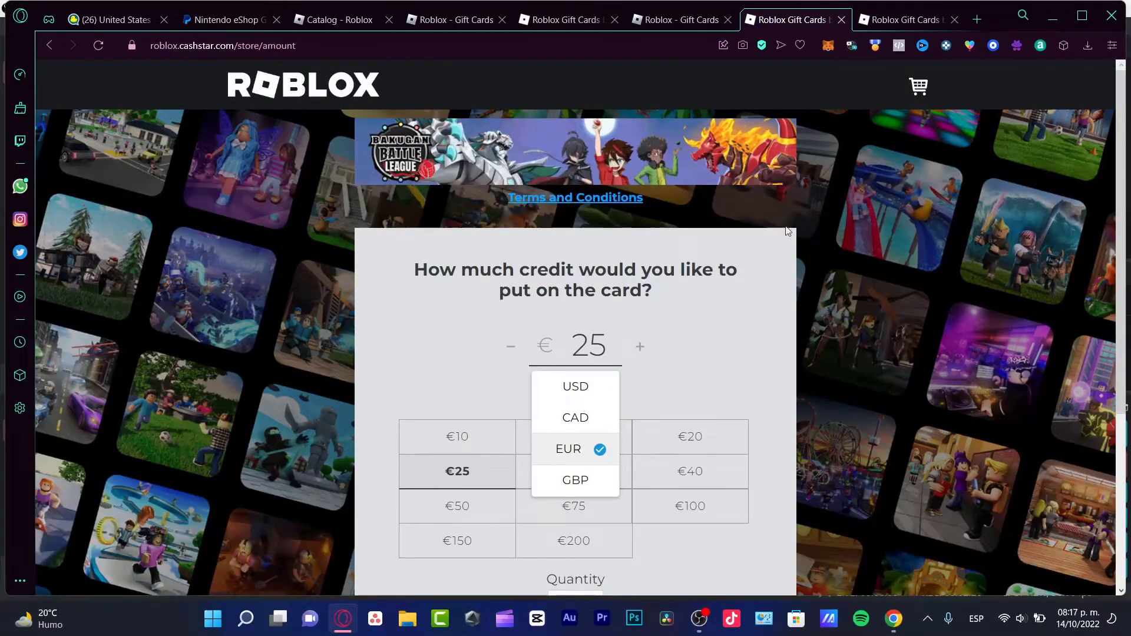
{"action": "scroll", "coordinate": [1122, 235], "scroll_direction": "down", "scroll_amount": 1}
{"action": "scroll", "coordinate": [1122, 235], "scroll_direction": "down", "scroll_amount": 1}
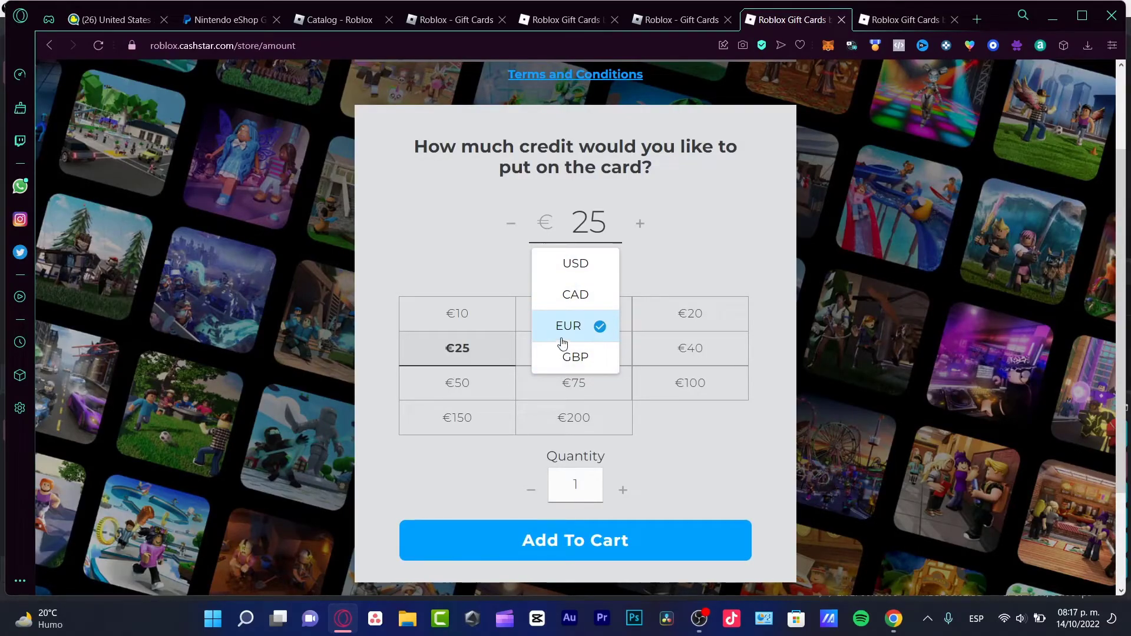
{"action": "left_click", "coordinate": [579, 276]}
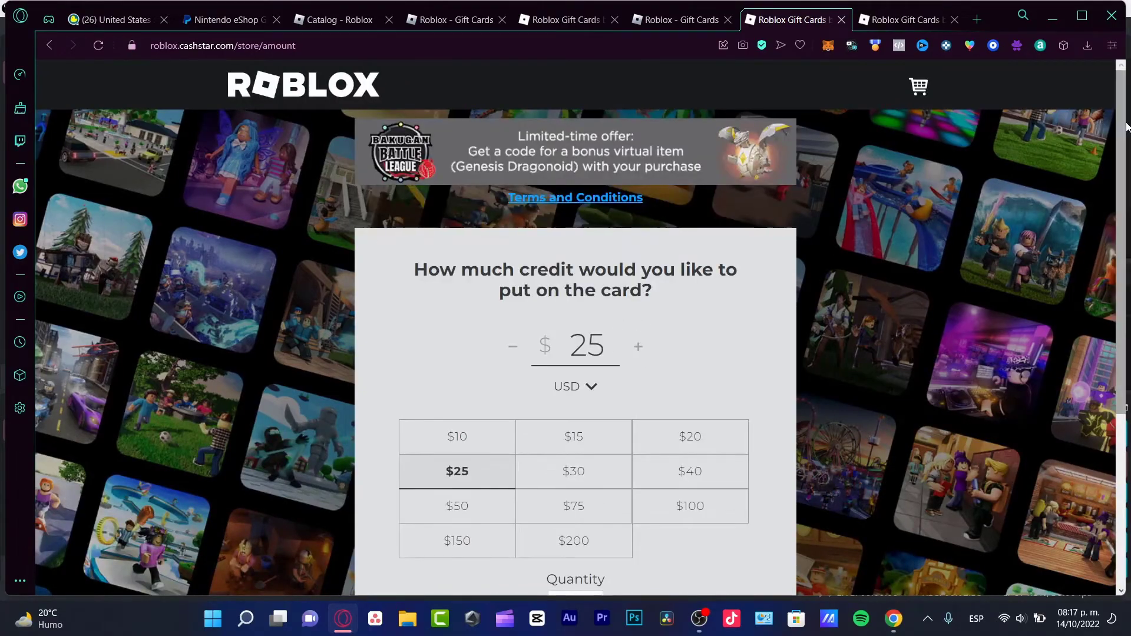
{"action": "scroll", "coordinate": [743, 345], "scroll_direction": "down", "scroll_amount": 2}
- In the last tab, start a Google search for dollars to Mexican pesos
{"action": "left_click", "coordinate": [876, 30]}
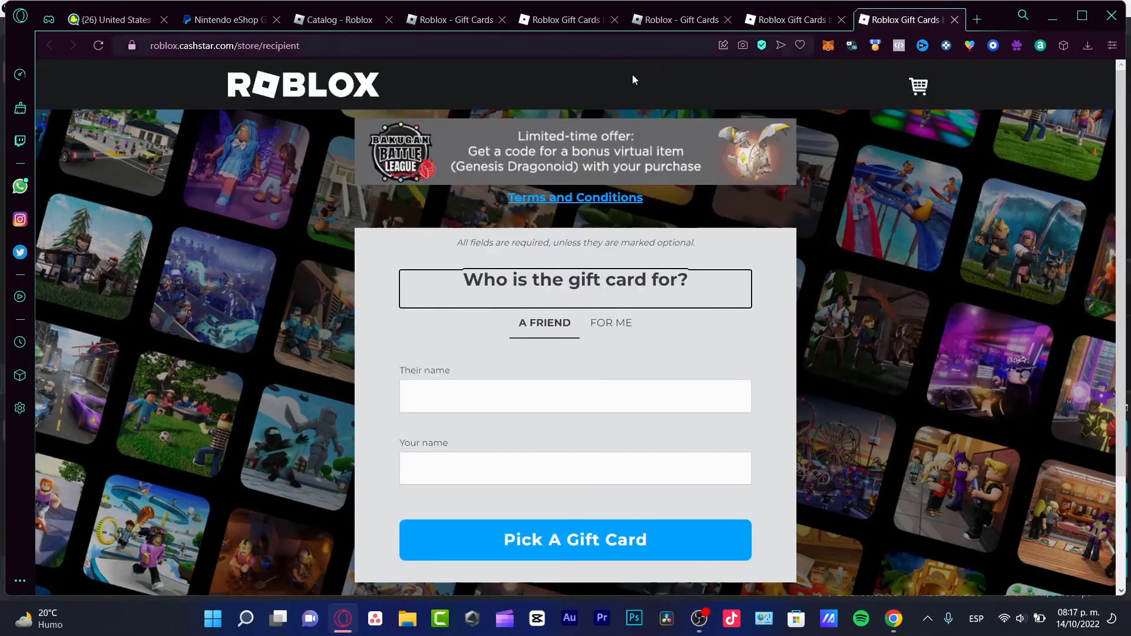
{"action": "left_click", "coordinate": [607, 45]}
{"action": "type", "text": "google"}
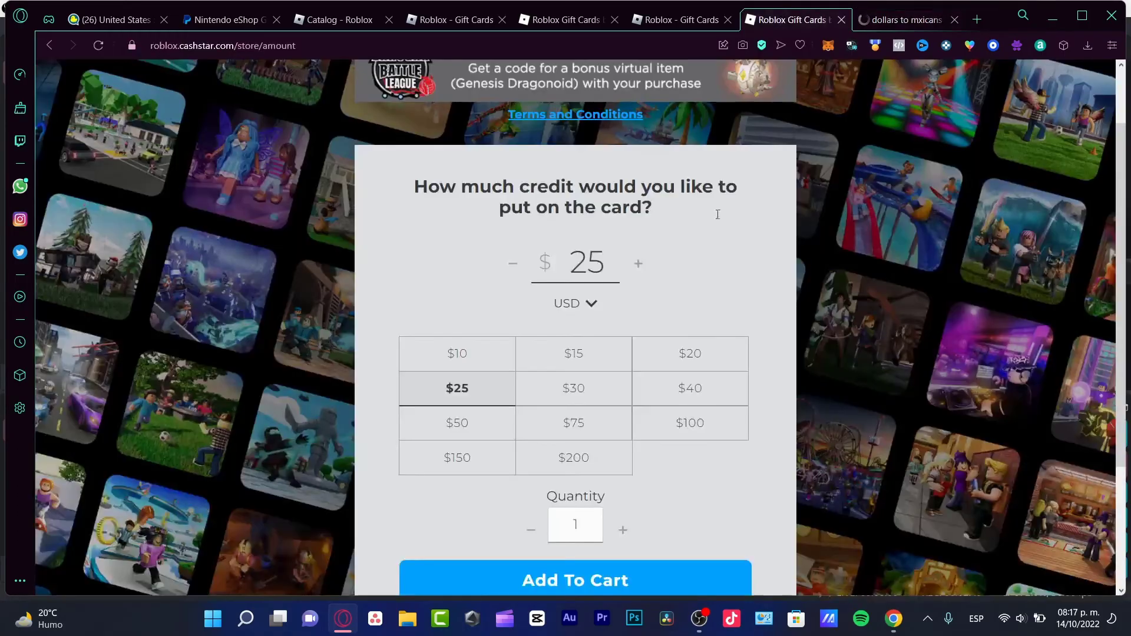
- Set the card amount to $10, then back to $25 USD, and go to the conversion tab
{"action": "left_click", "coordinate": [472, 356]}
{"action": "left_click", "coordinate": [474, 403]}
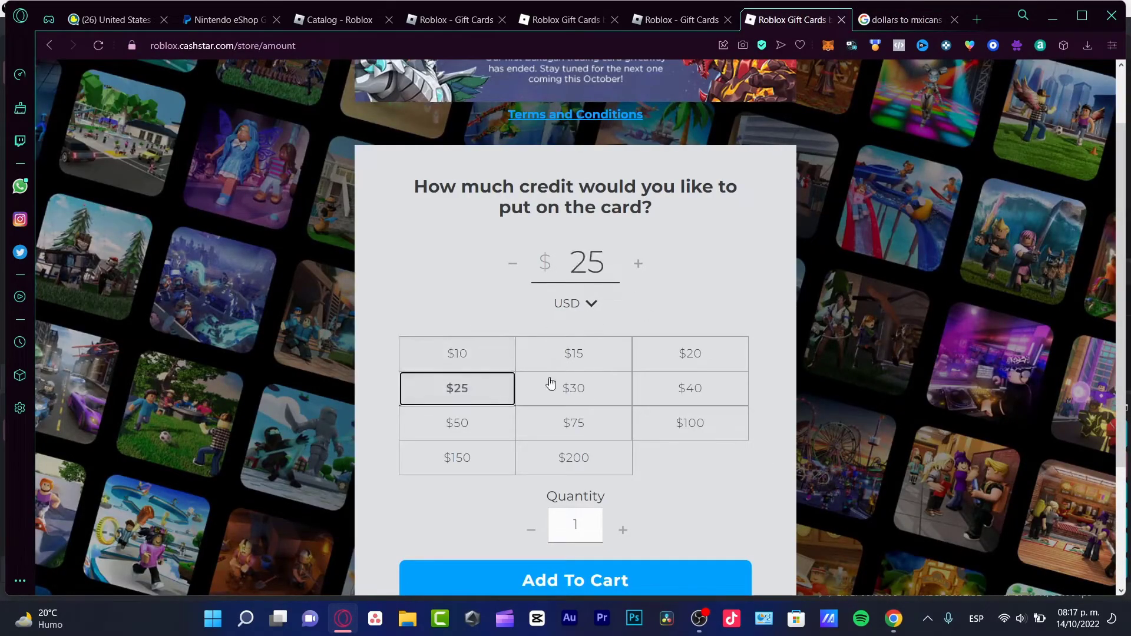
{"action": "left_click", "coordinate": [582, 303]}
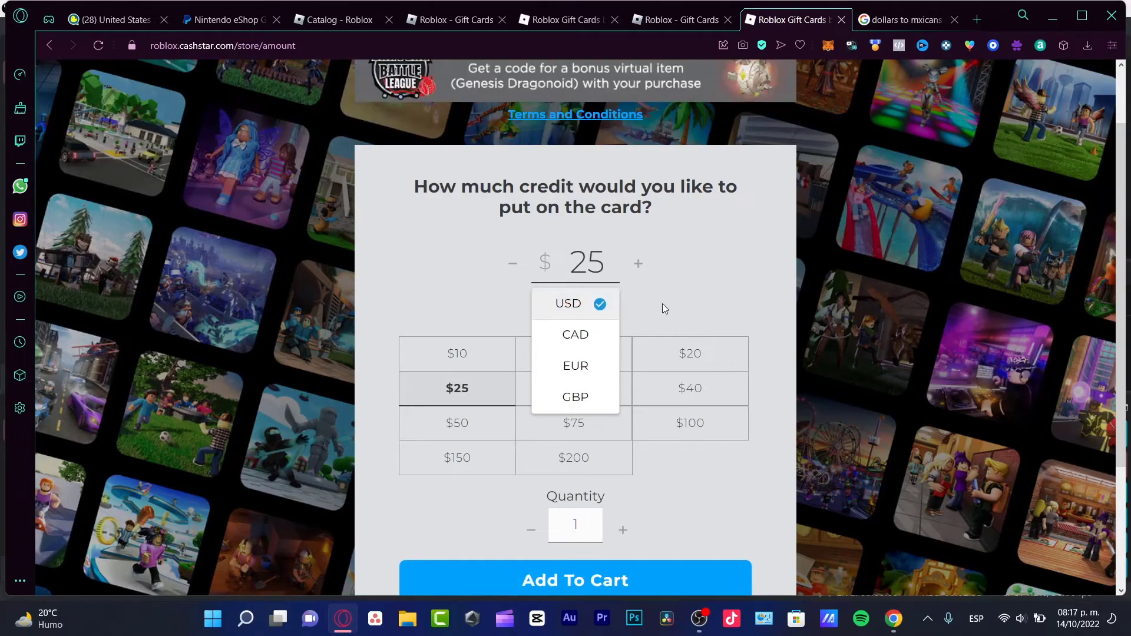
{"action": "key", "text": "ctrl+Tab"}
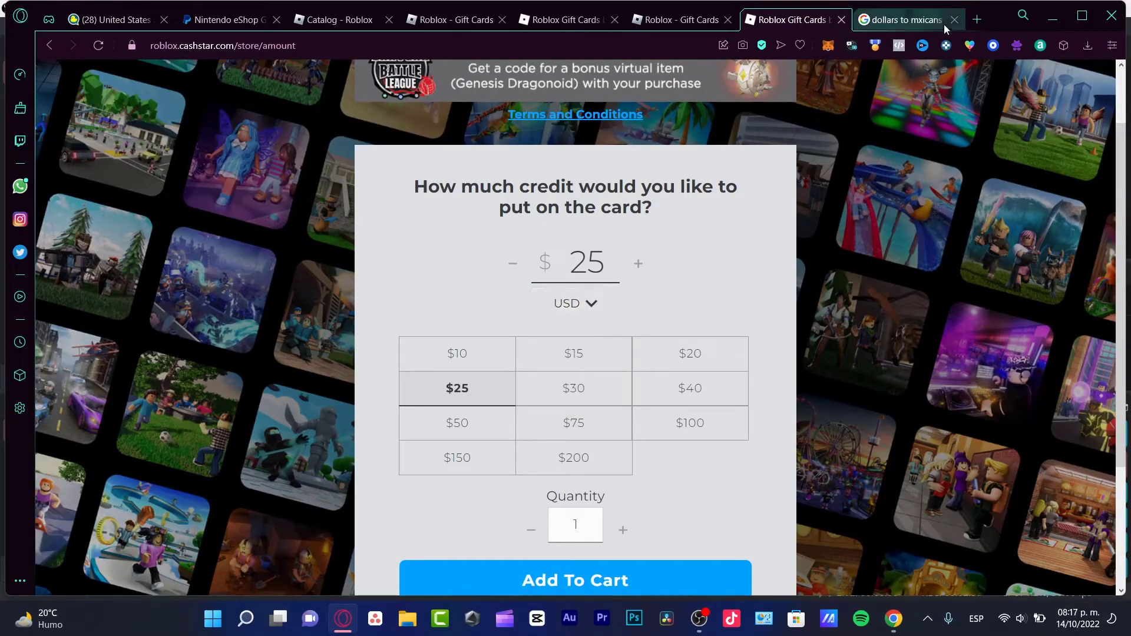
- Replace 1 with 25 in Google's US Dollar field, read 501.87 pesos, and return to the card tab
{"action": "triple_click", "coordinate": [329, 299]}
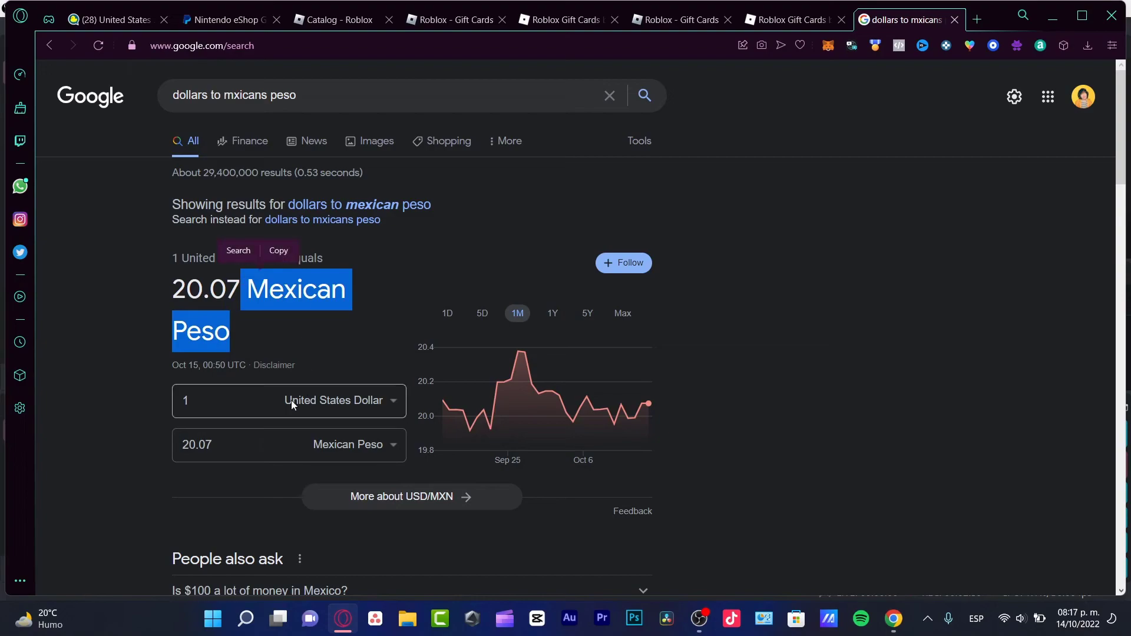
{"action": "left_click", "coordinate": [175, 393]}
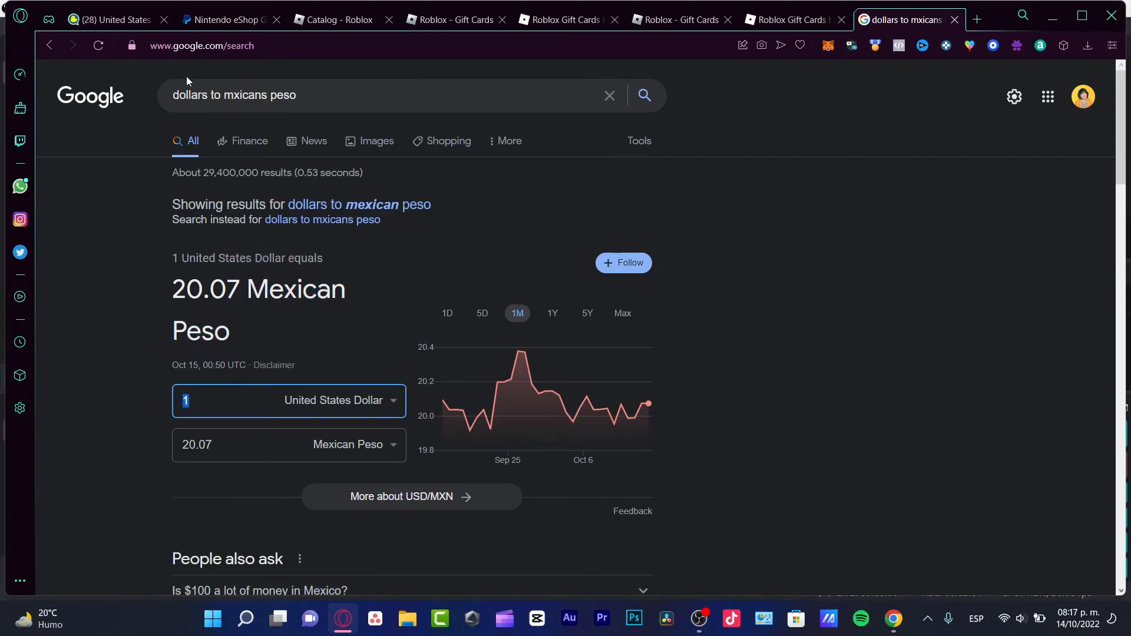
{"action": "mouse_move", "coordinate": [472, 369]}
{"action": "type", "text": "25"}
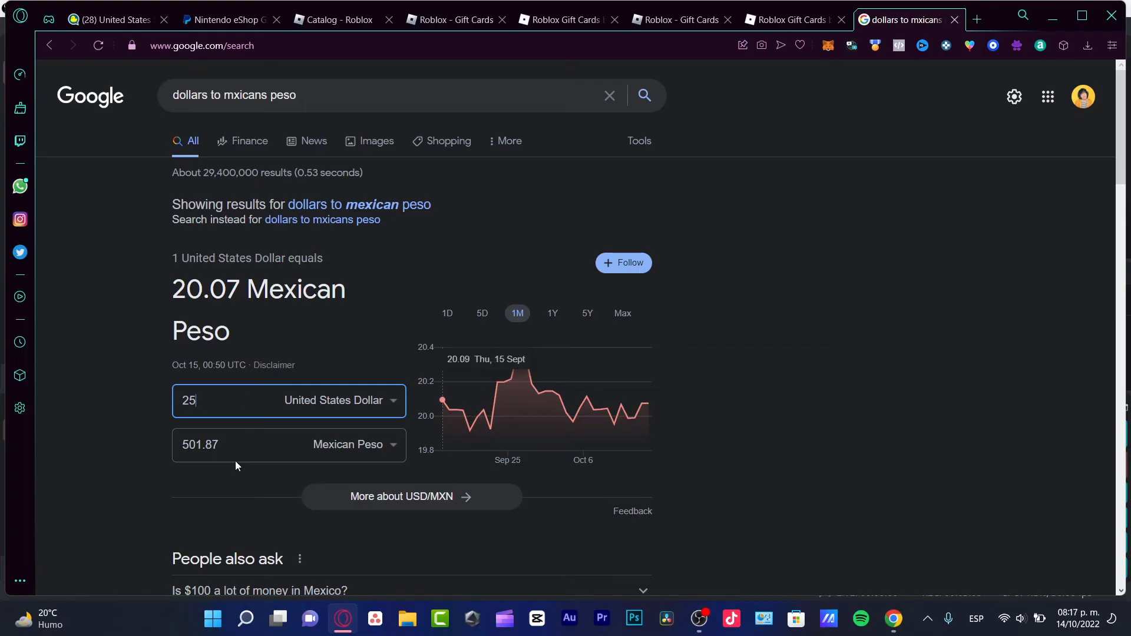
{"action": "left_click", "coordinate": [171, 450]}
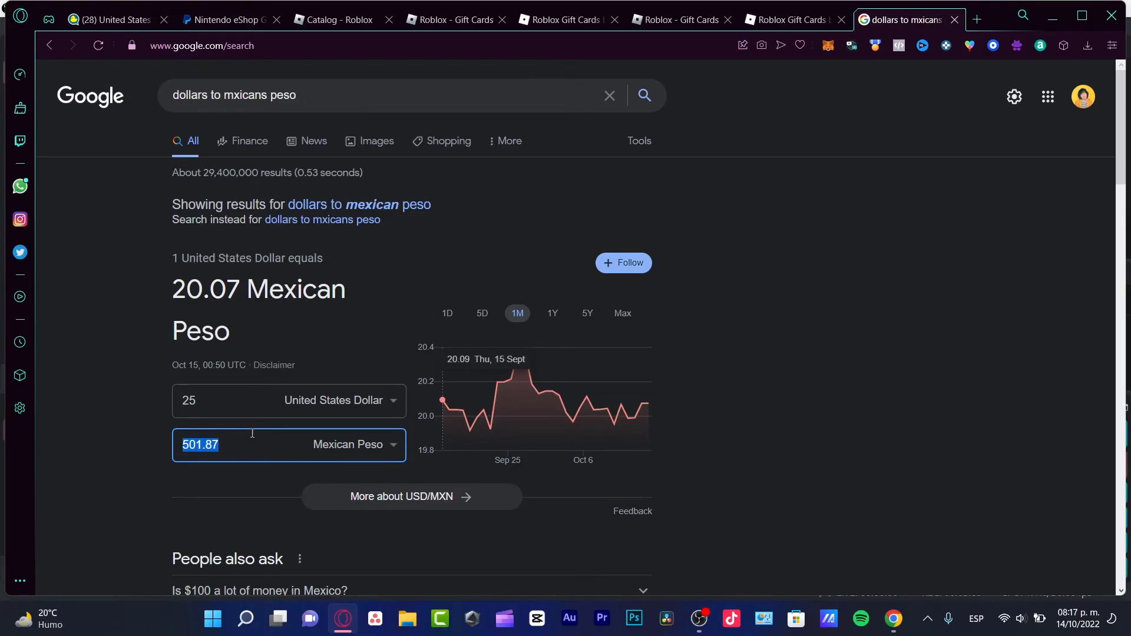
{"action": "left_click", "coordinate": [303, 470]}
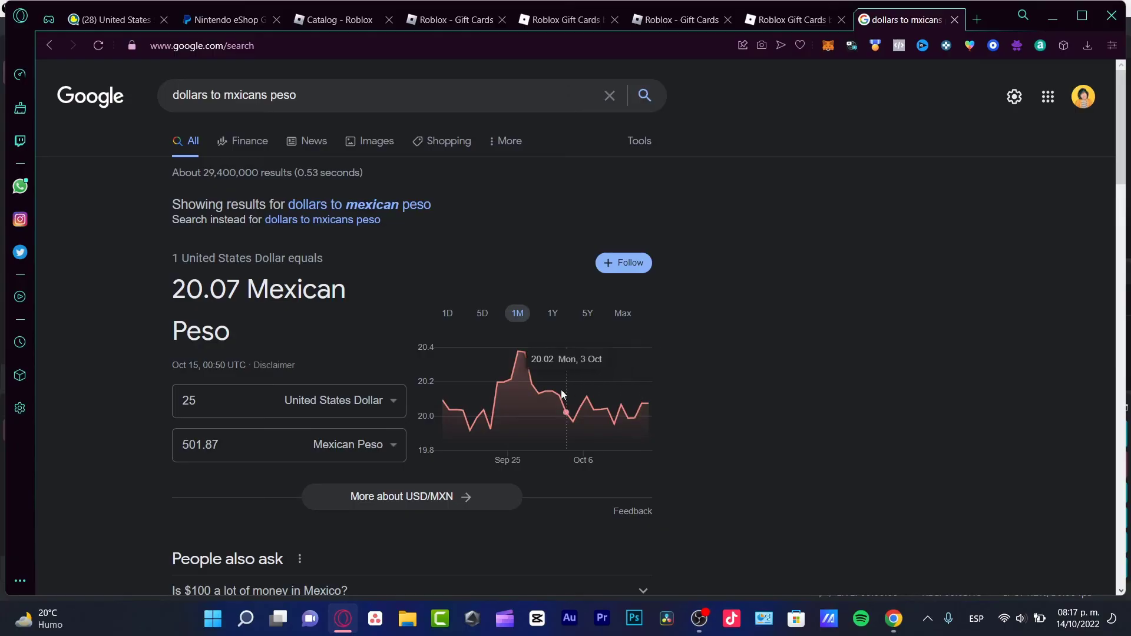
{"action": "key", "text": "ctrl+shift+Tab"}
- Close the duplicate Roblox Gift Cards and Google tabs, then return to the CashStar store tab
{"action": "scroll", "coordinate": [894, 342], "scroll_direction": "up", "scroll_amount": 2}
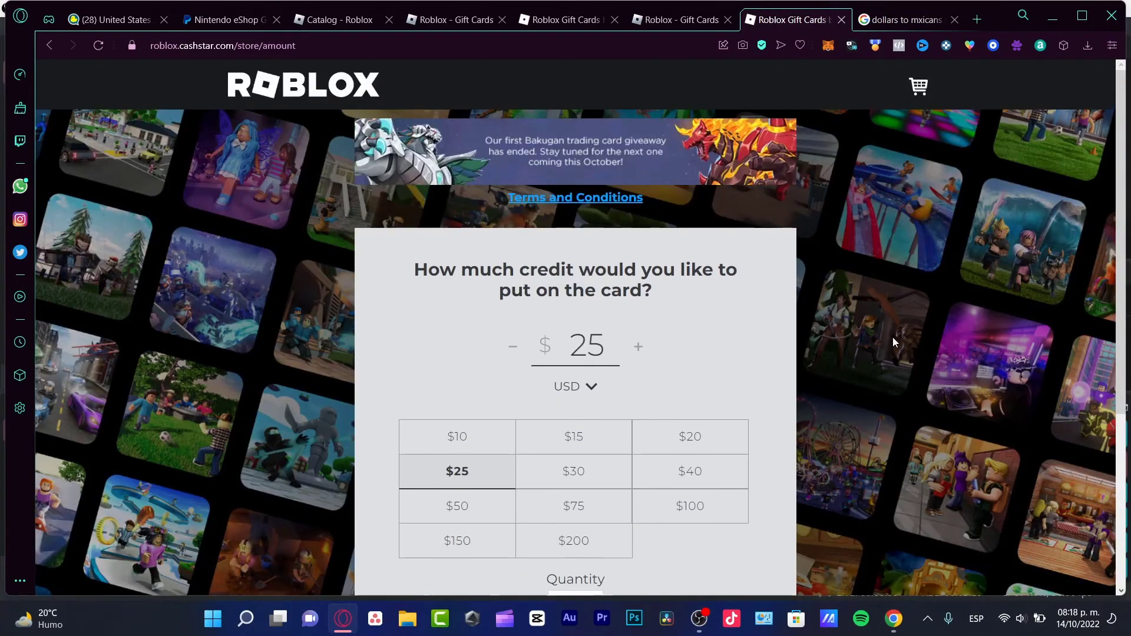
{"action": "left_click", "coordinate": [704, 20]}
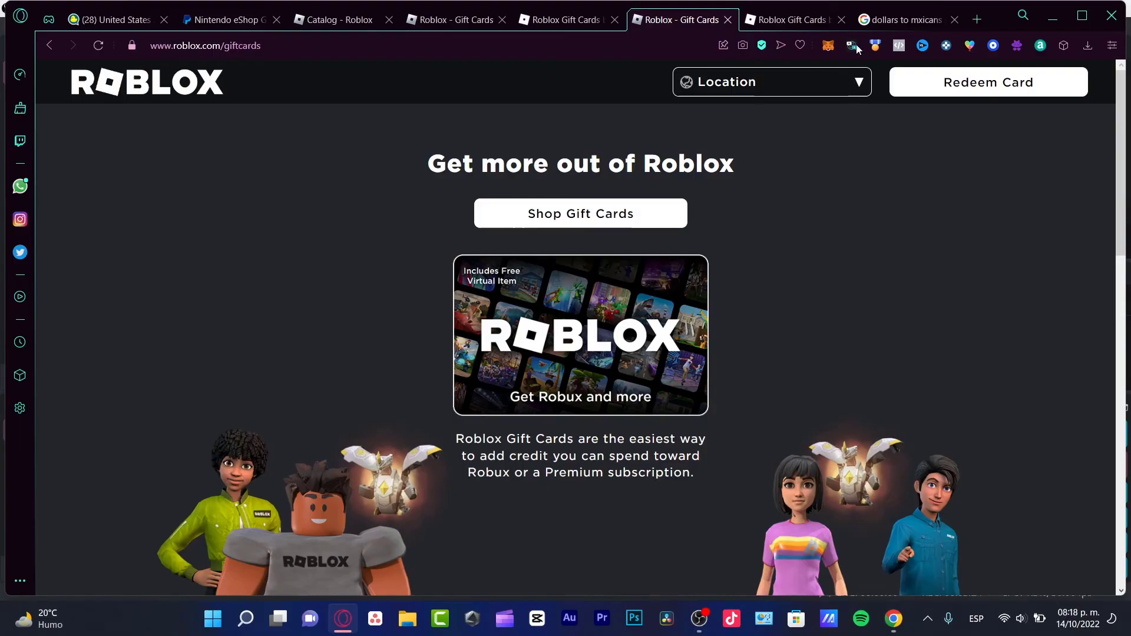
{"action": "left_click", "coordinate": [841, 20]}
{"action": "left_click", "coordinate": [841, 20]}
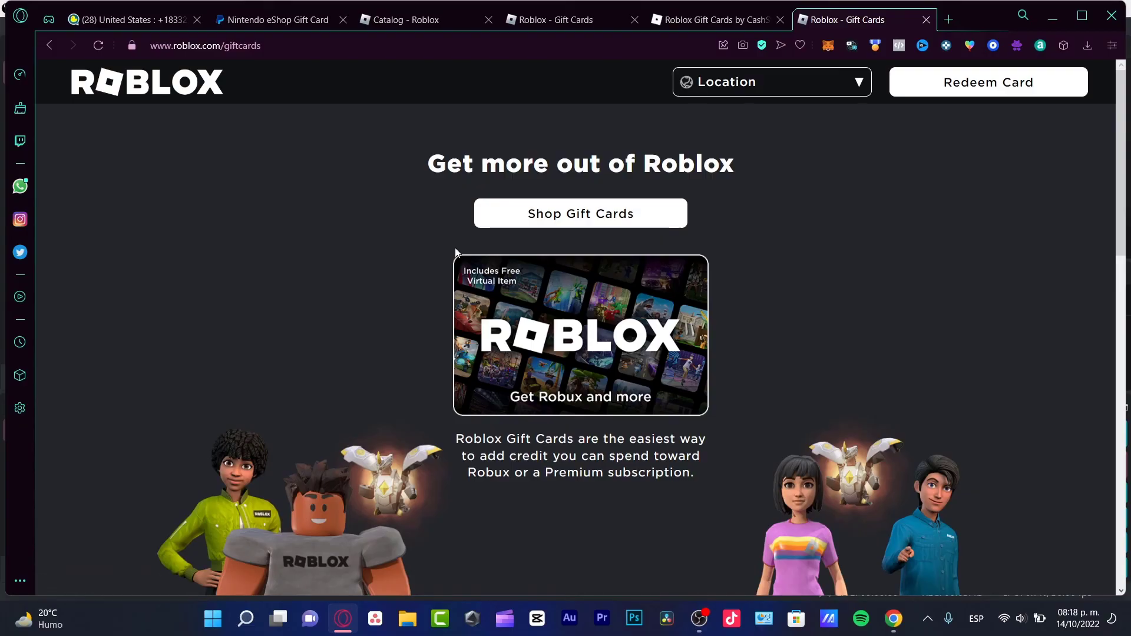
{"action": "left_click", "coordinate": [699, 24]}
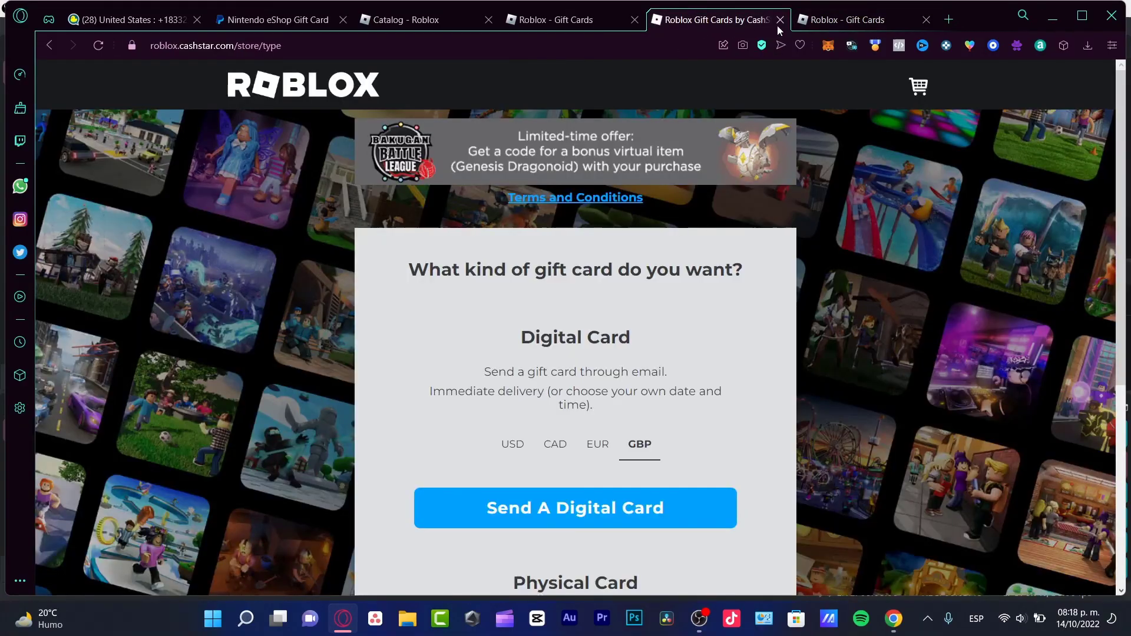